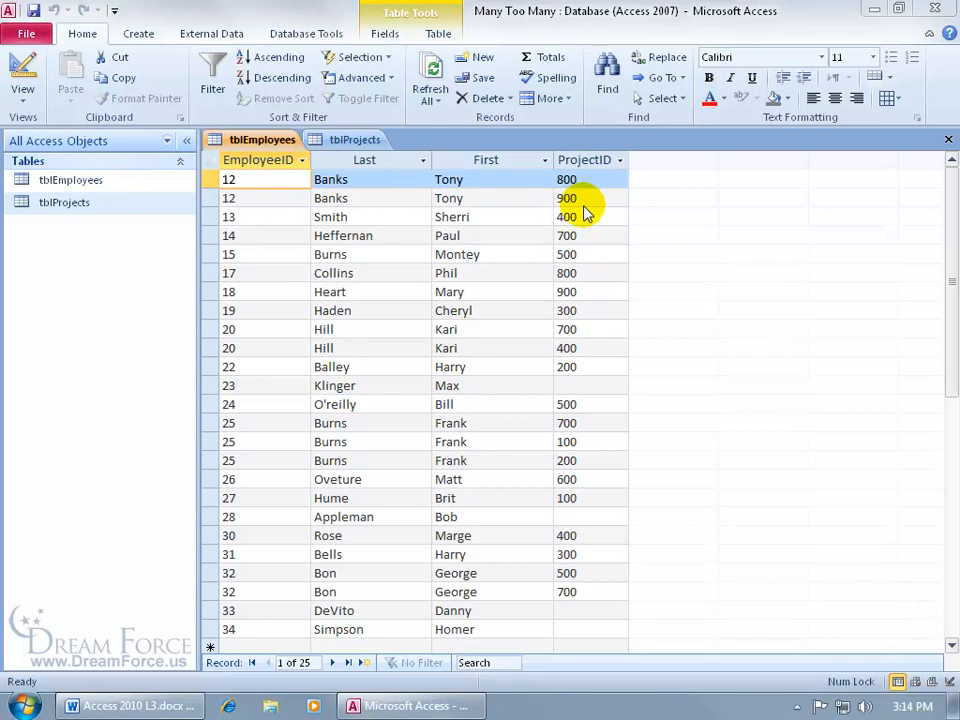
Look over the tblProjects records, open the Relationships window and move the tblProjects field list farther away from tblEmployees
{"action": "left_click", "coordinate": [350, 141]}
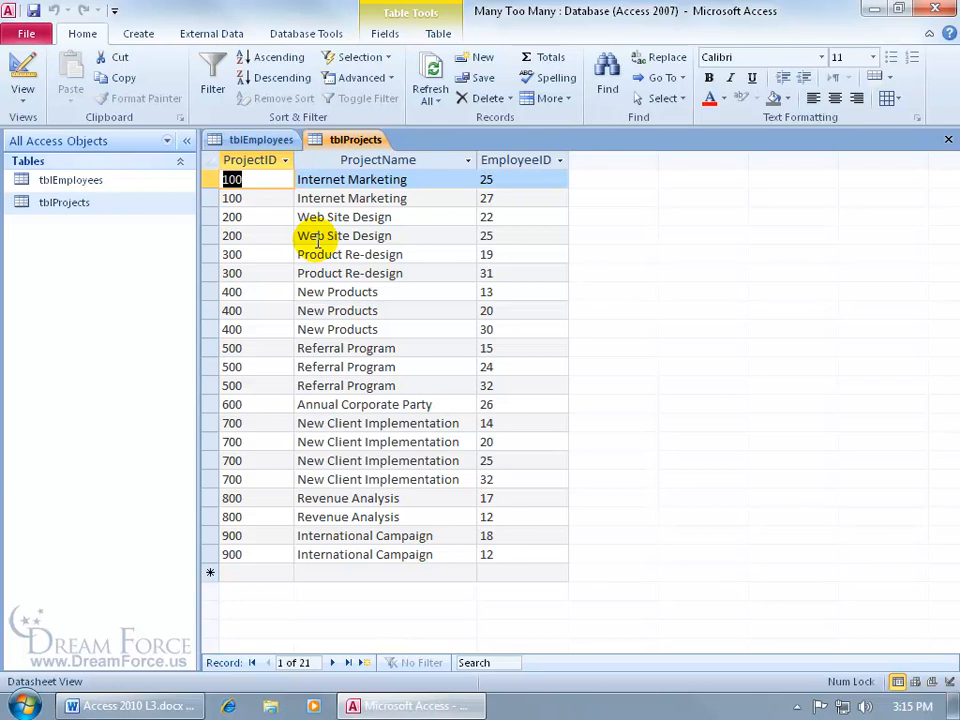
{"action": "left_click", "coordinate": [302, 34]}
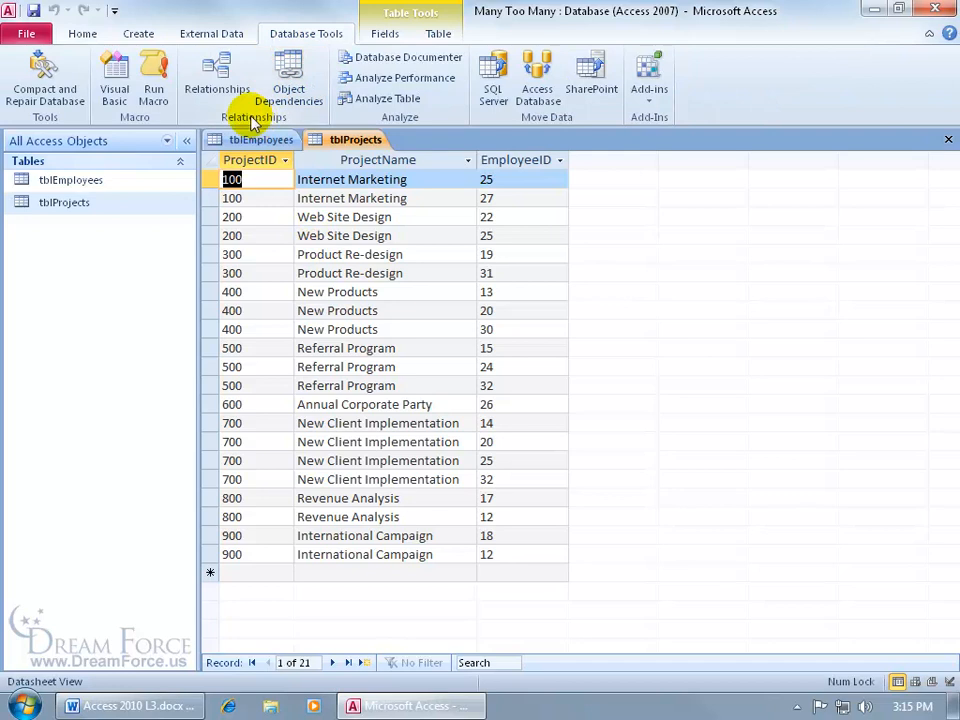
{"action": "left_click", "coordinate": [220, 82]}
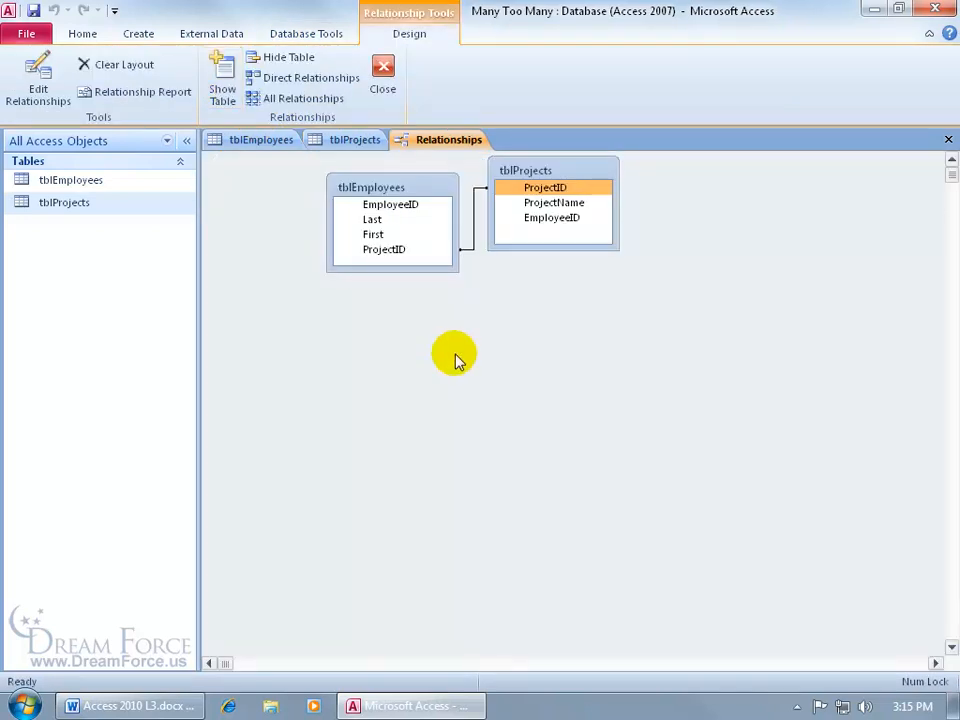
{"action": "left_click_drag", "start_coordinate": [519, 172], "coordinate": [692, 227]}
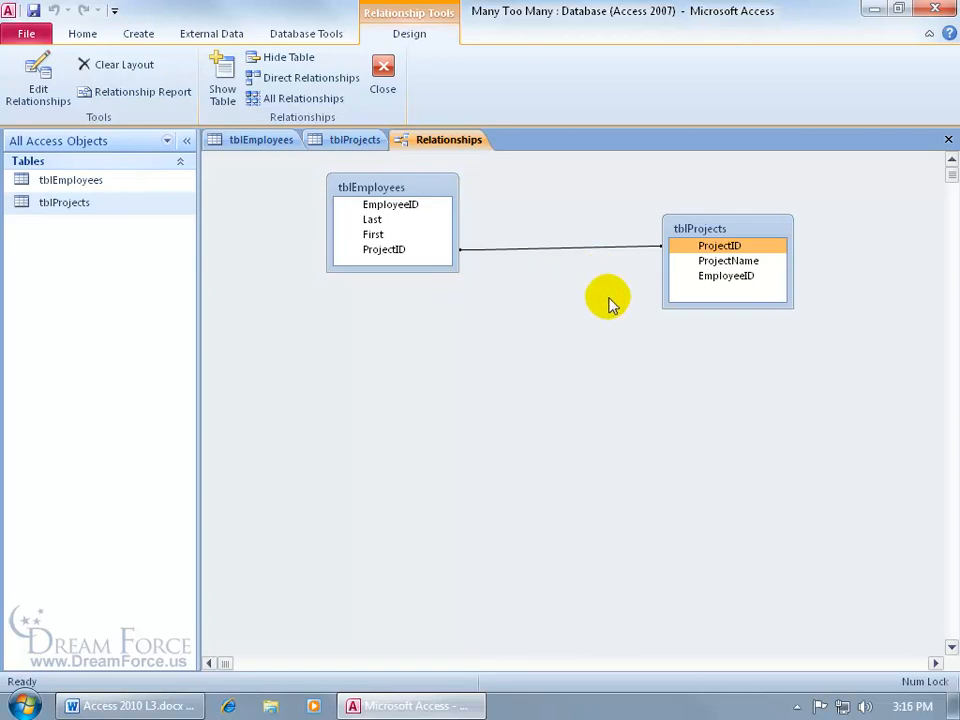
Create a new table in Design view with an EmployeeID field of data type Text
{"action": "left_click", "coordinate": [138, 34]}
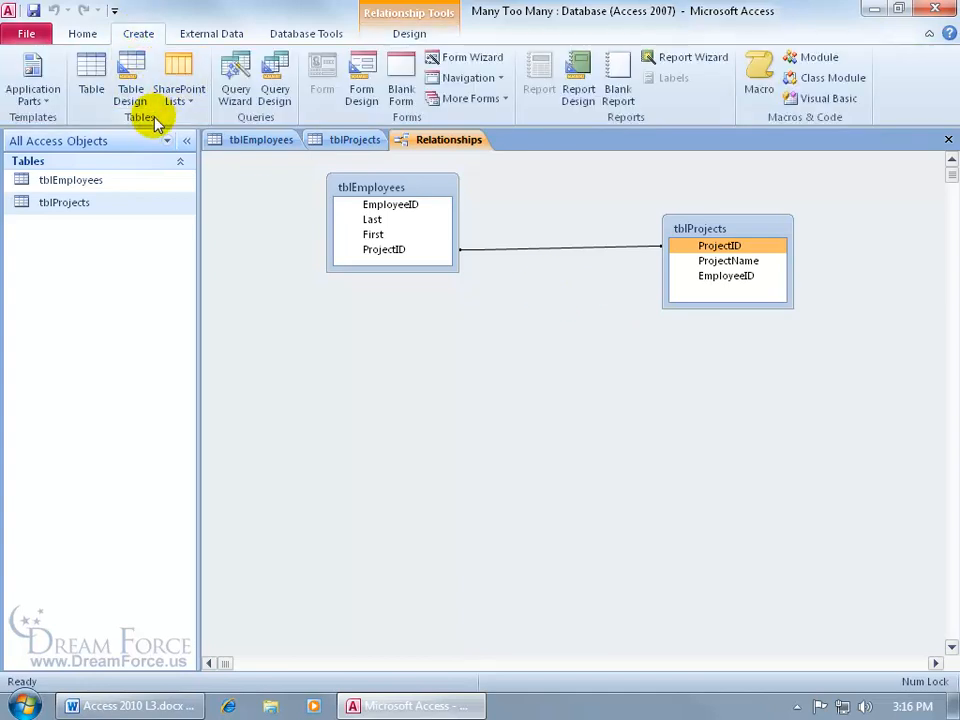
{"action": "left_click", "coordinate": [128, 92]}
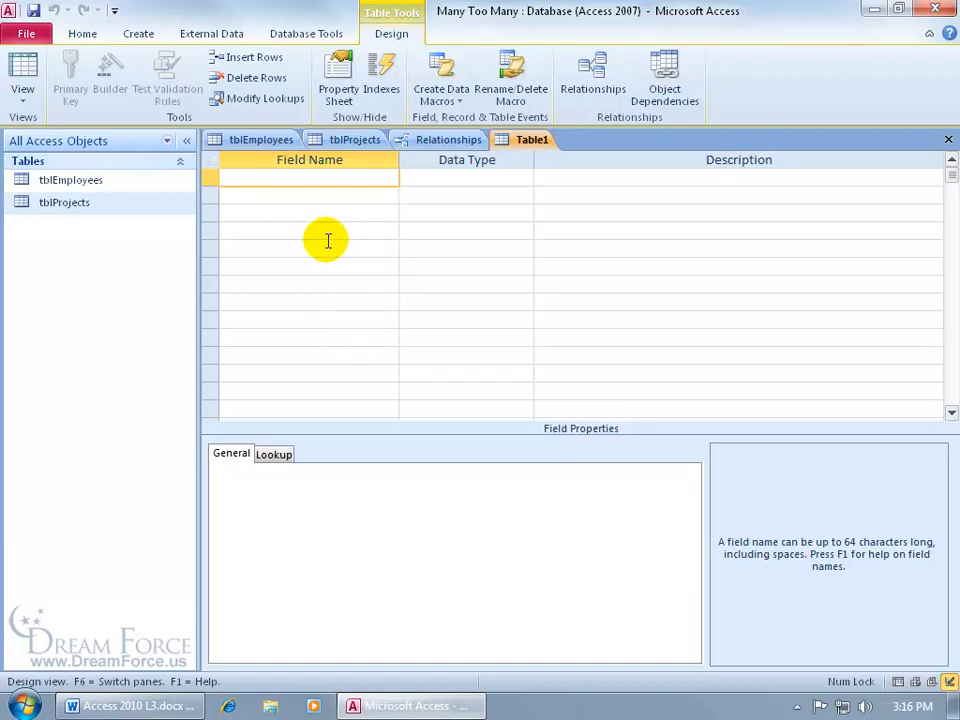
{"action": "type", "text": "EmployeeID"}
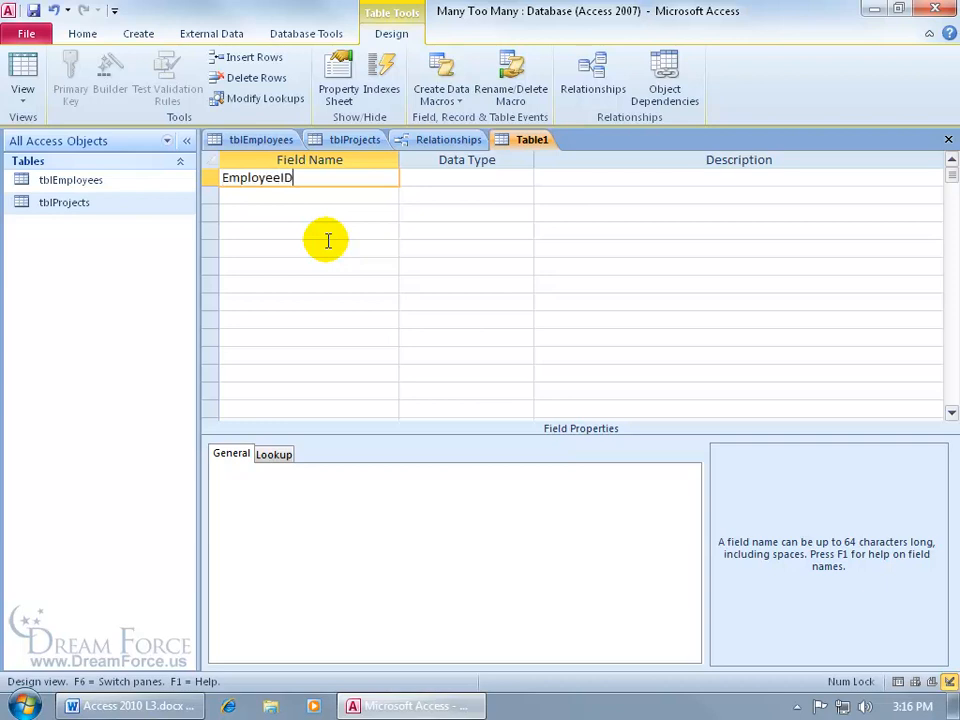
{"action": "key", "text": "Tab"}
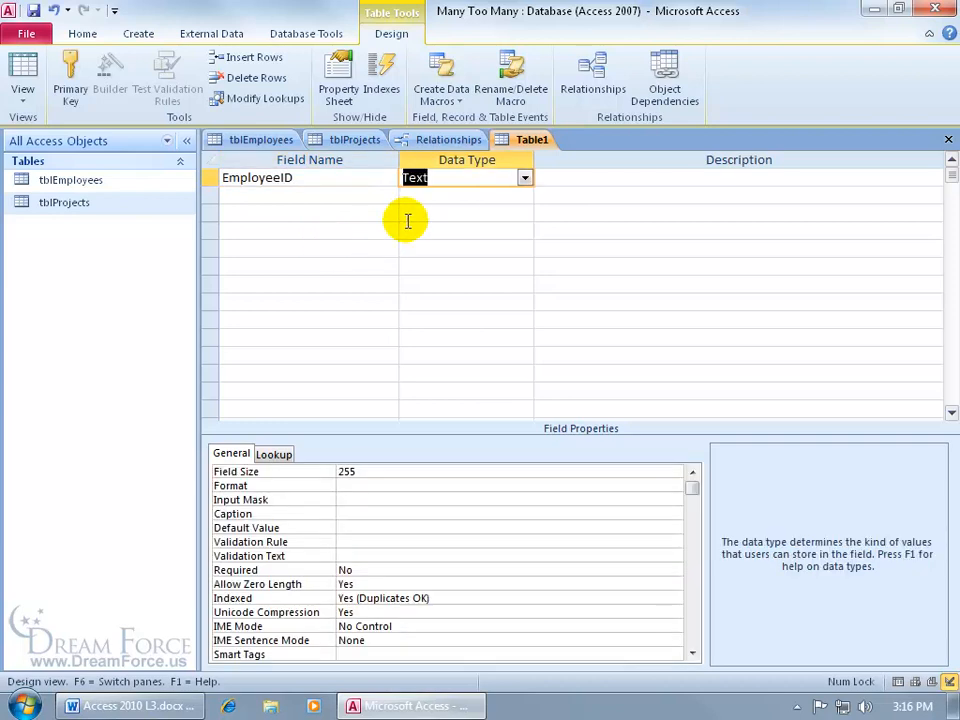
Check the EmployeeID field's data type in the design of tblEmployees and return to the new table
{"action": "right_click", "coordinate": [267, 141]}
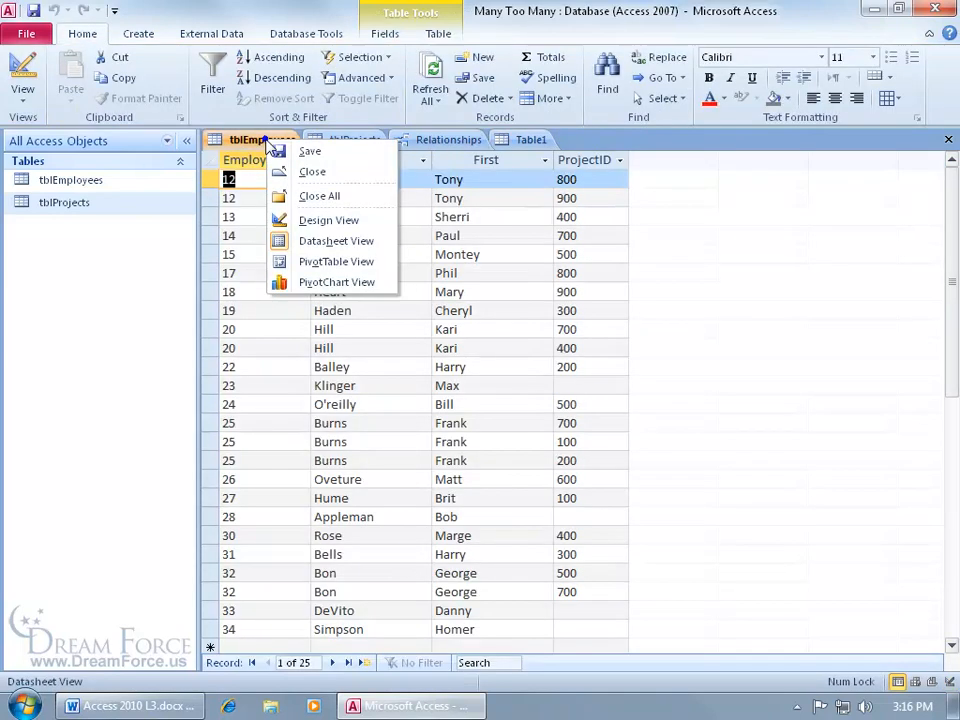
{"action": "left_click", "coordinate": [301, 220]}
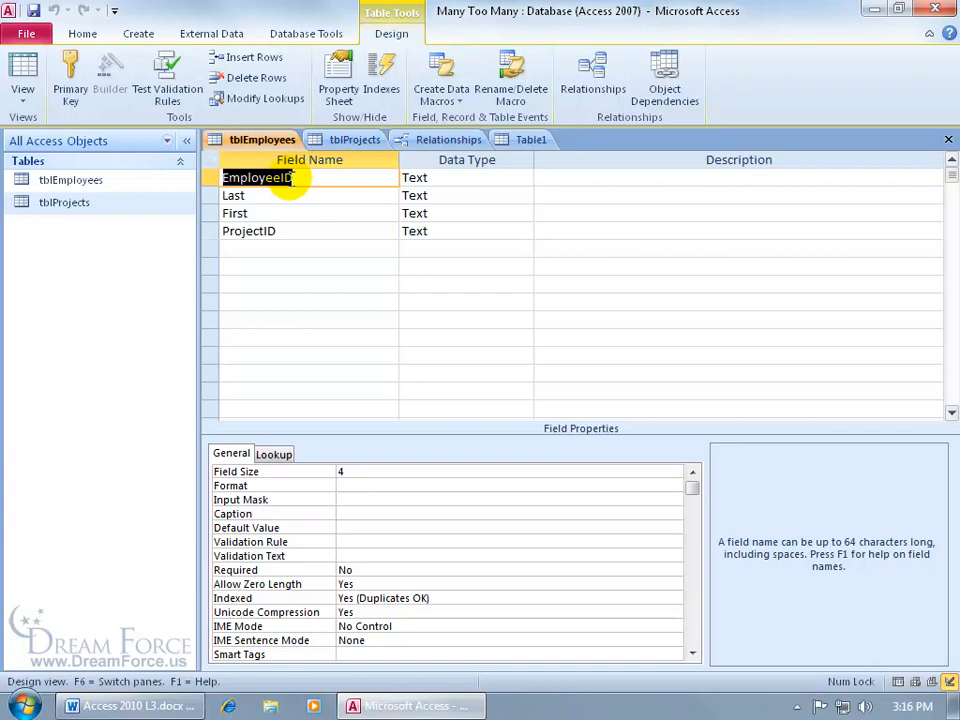
{"action": "left_click", "coordinate": [518, 140]}
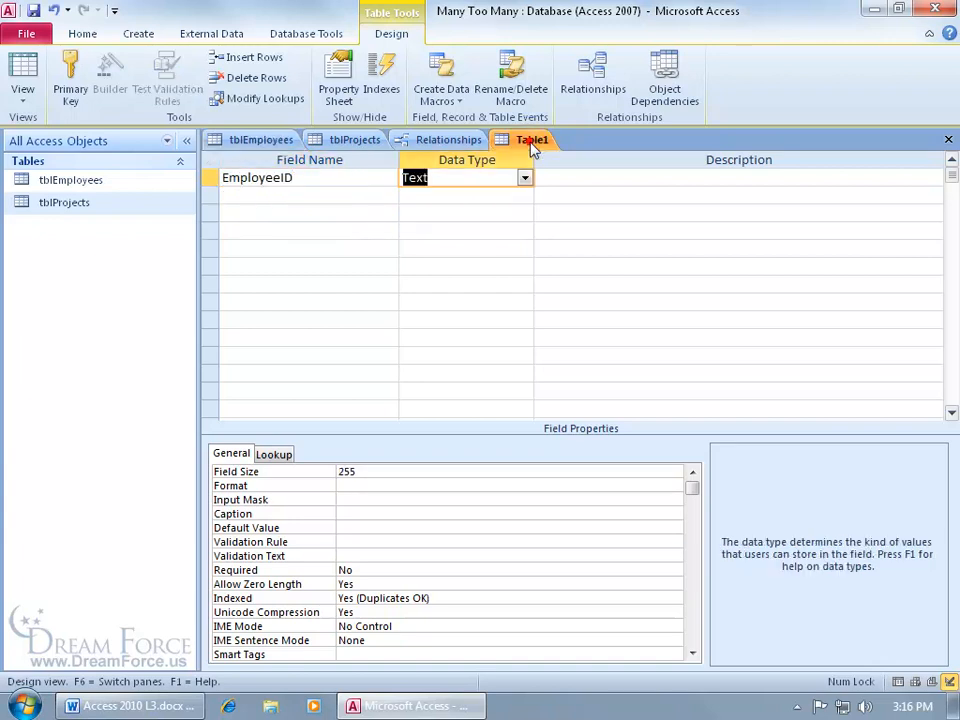
Add a second field named ProjectID with data type Text to the new table
{"action": "left_click", "coordinate": [339, 195]}
{"action": "type", "text": "ProjectID"}
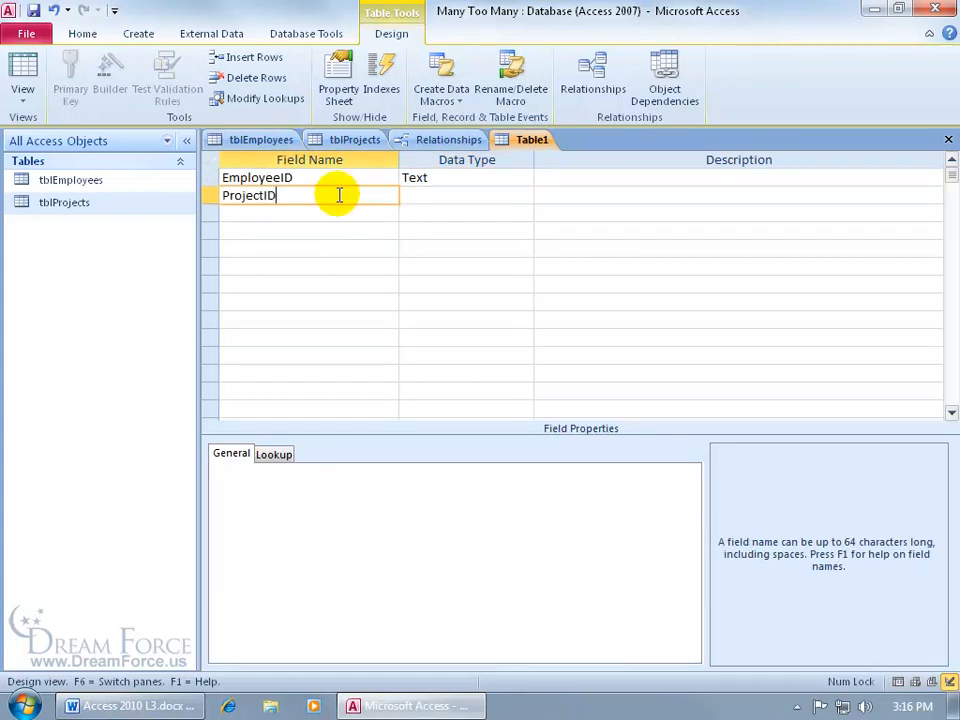
{"action": "key", "text": "Tab"}
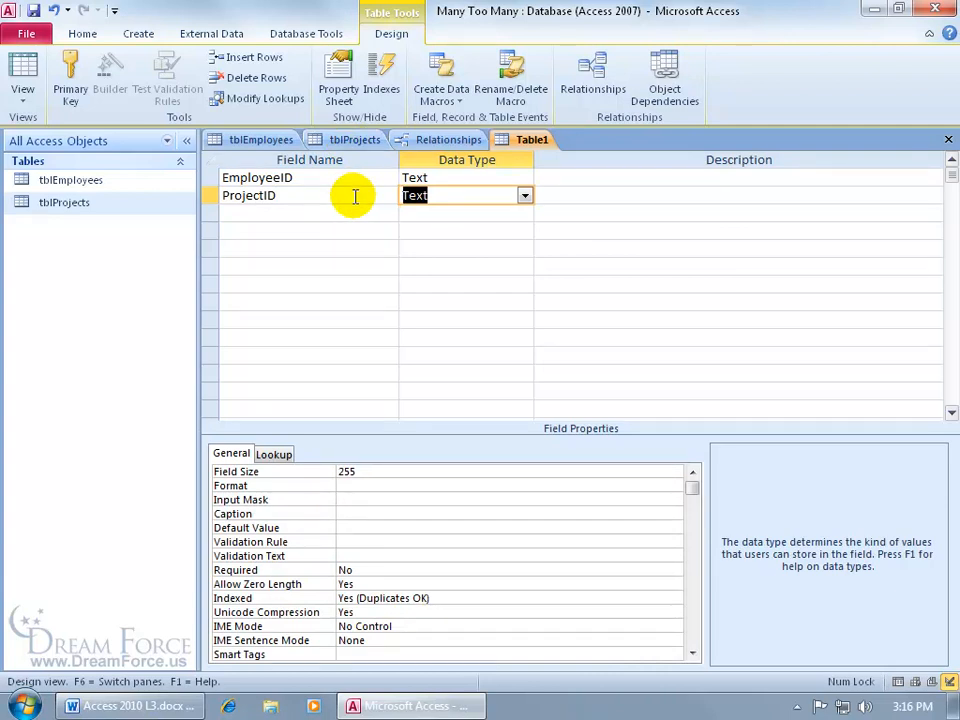
Set the EmployeeID and ProjectID fields together as the new table's composite primary key
{"action": "left_click", "coordinate": [238, 178]}
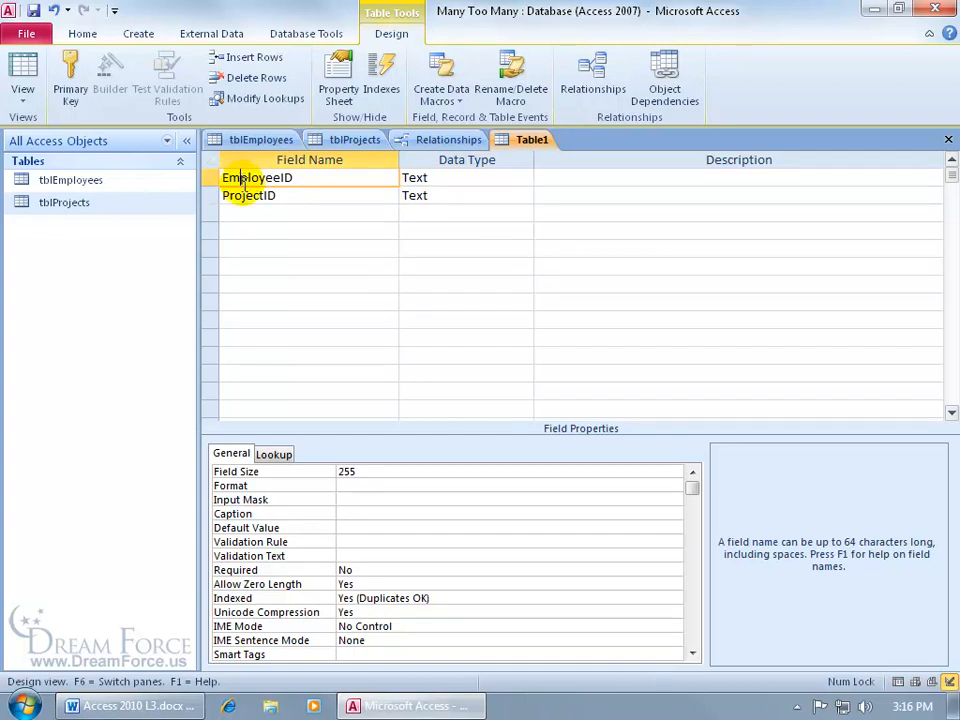
{"action": "left_click", "coordinate": [244, 195]}
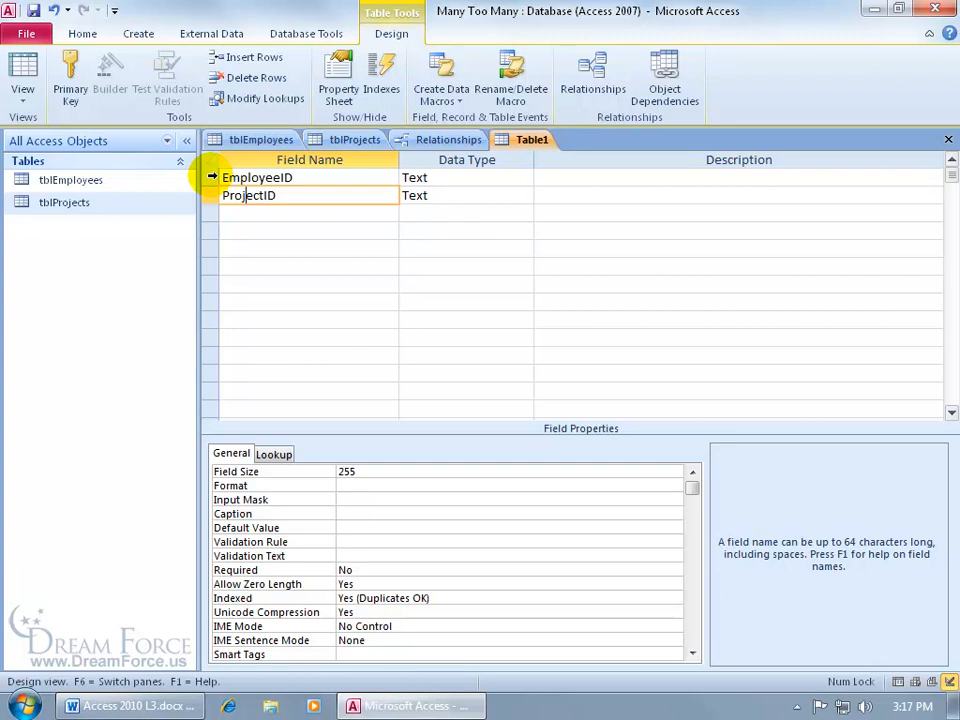
{"action": "left_click", "coordinate": [211, 176]}
{"action": "left_click_drag", "start_coordinate": [211, 176], "coordinate": [208, 194]}
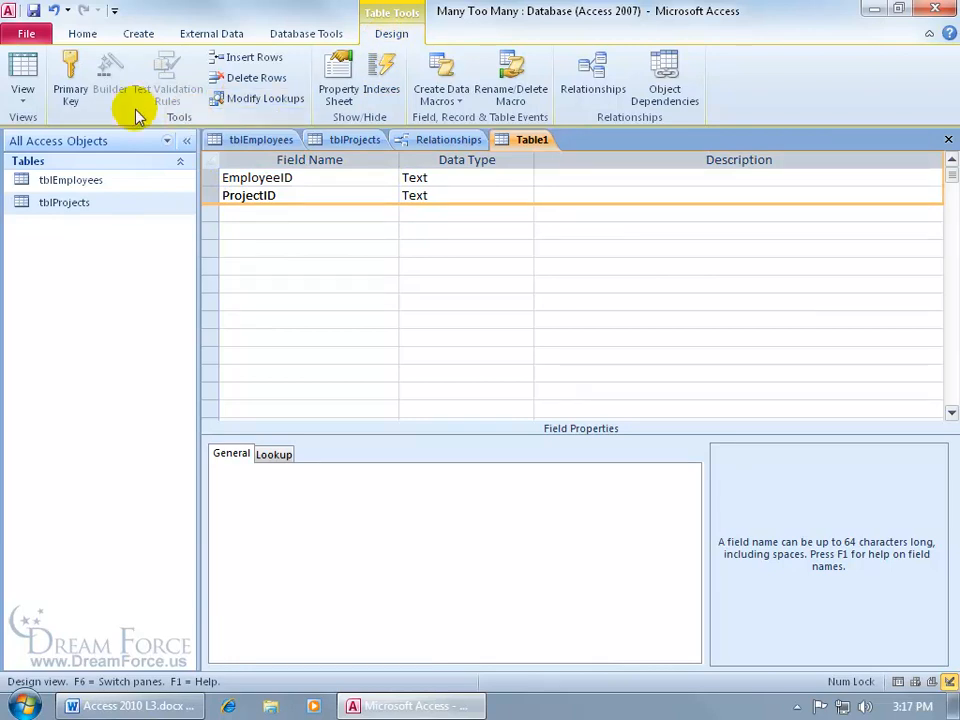
{"action": "left_click", "coordinate": [72, 82]}
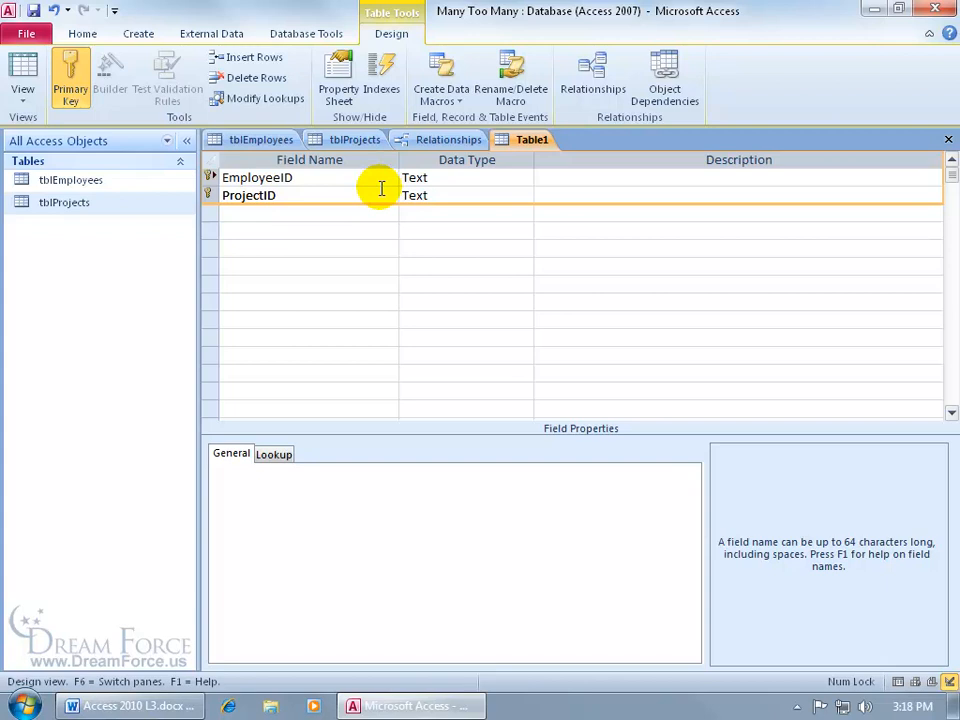
Save the new table as tblAssignments and show it in Datasheet view
{"action": "left_click", "coordinate": [33, 10]}
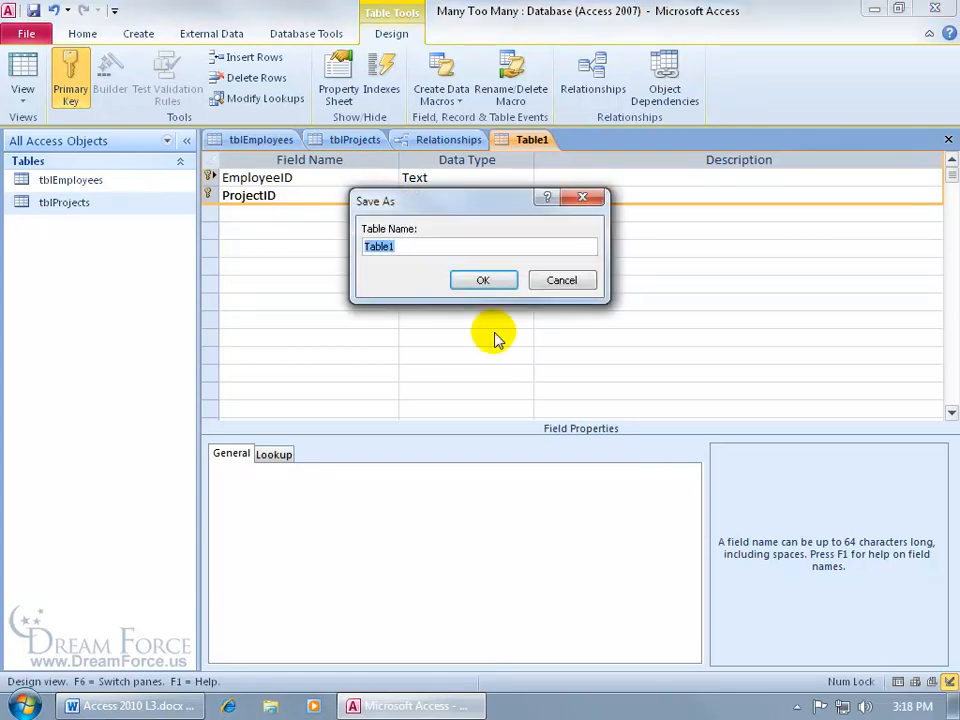
{"action": "type", "text": "tbl"}
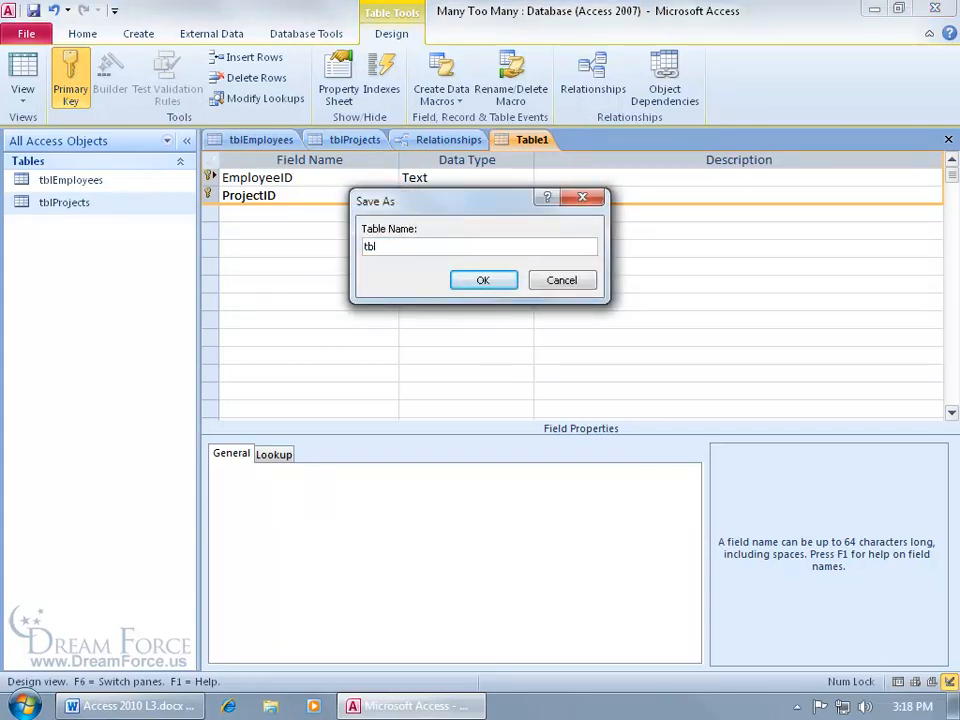
{"action": "type", "text": "Assignments"}
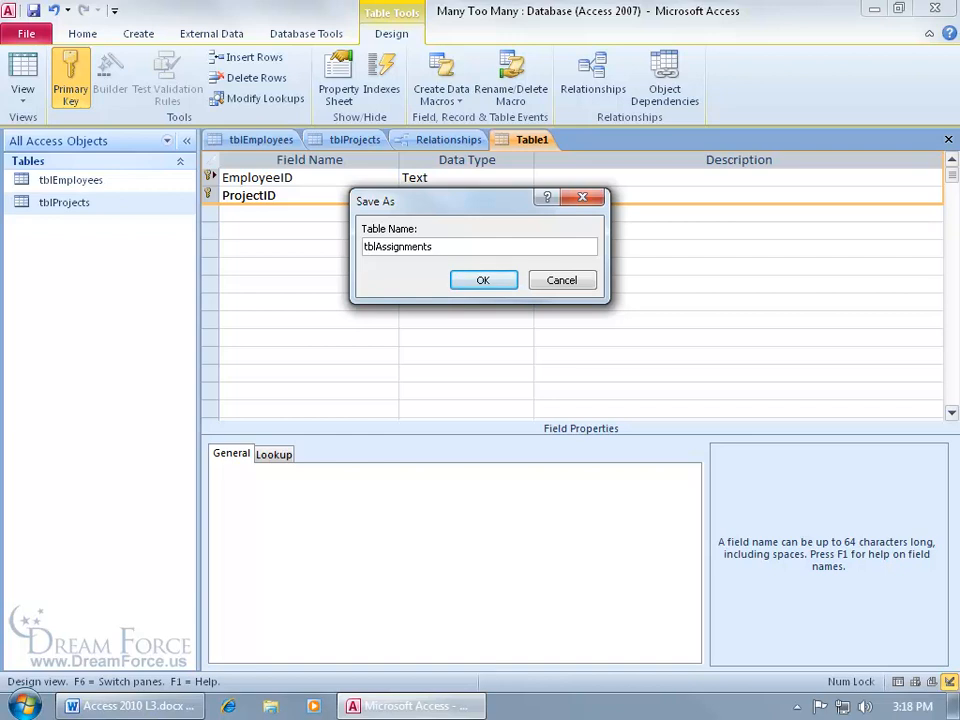
{"action": "key", "text": "Return"}
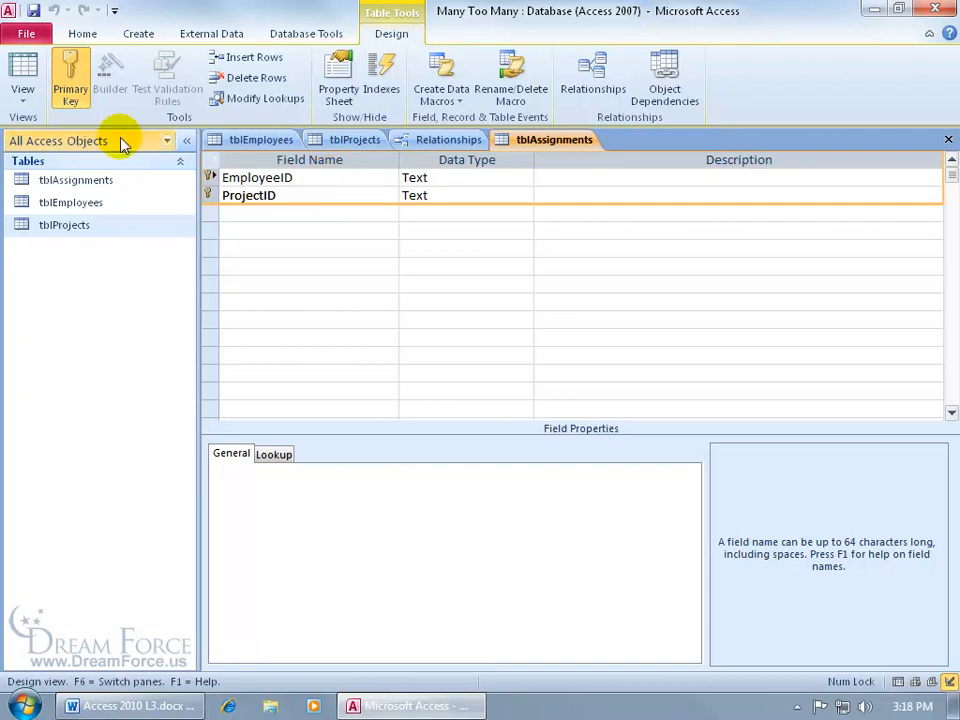
{"action": "left_click", "coordinate": [24, 68]}
{"action": "left_click", "coordinate": [305, 183]}
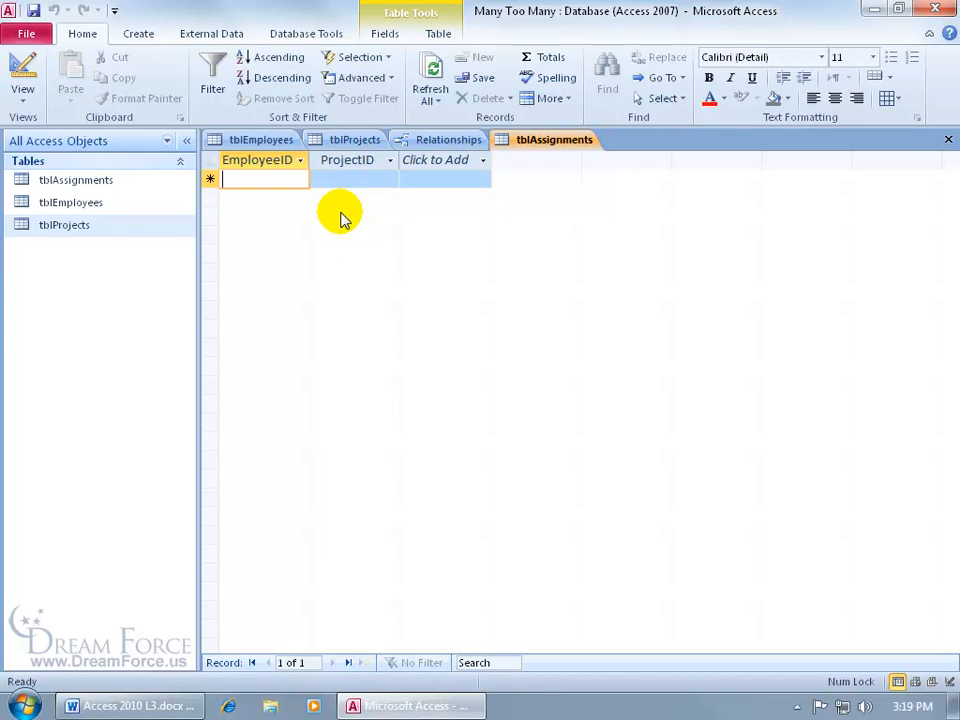
Close all open tables and the Relationships window, saving the relationship layout changes
{"action": "left_click", "coordinate": [948, 139]}
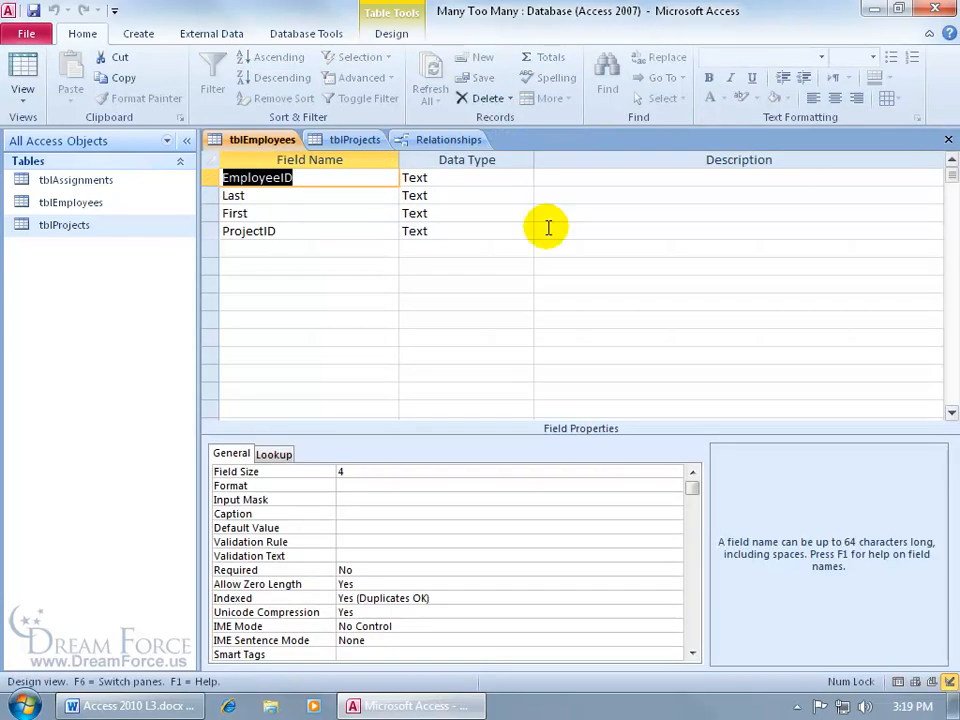
{"action": "left_click", "coordinate": [948, 139]}
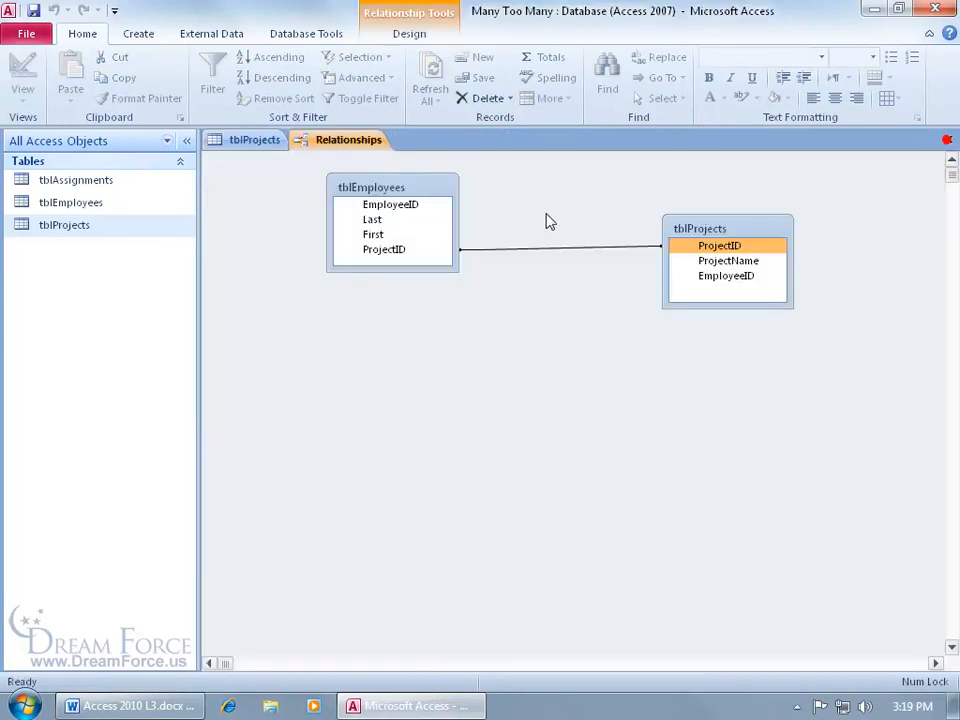
{"action": "left_click", "coordinate": [948, 139]}
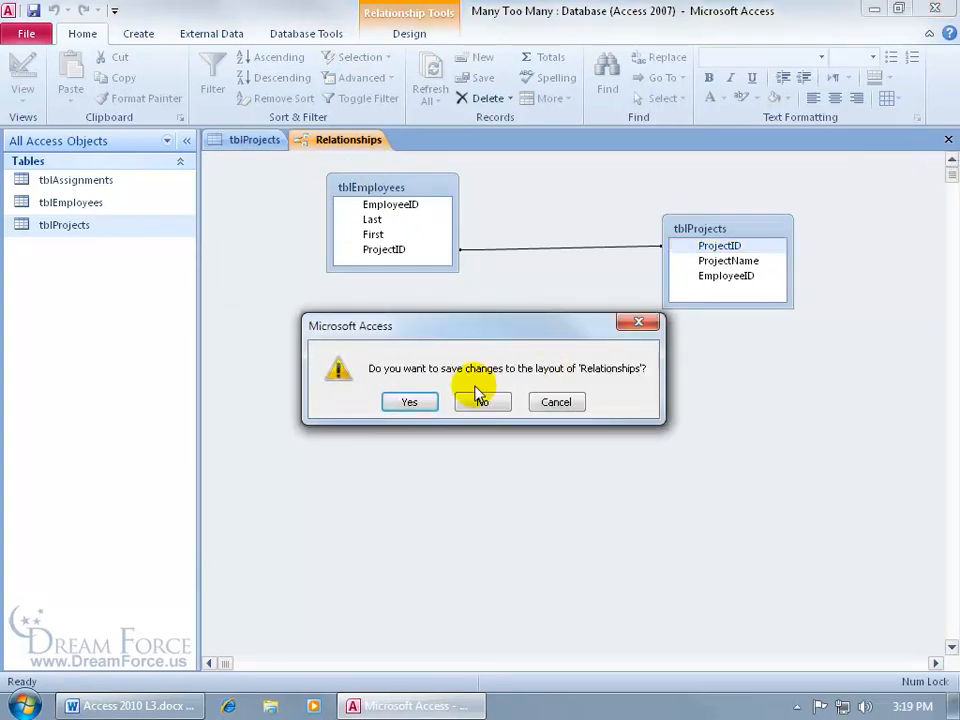
{"action": "left_click", "coordinate": [422, 403]}
{"action": "left_click", "coordinate": [948, 139]}
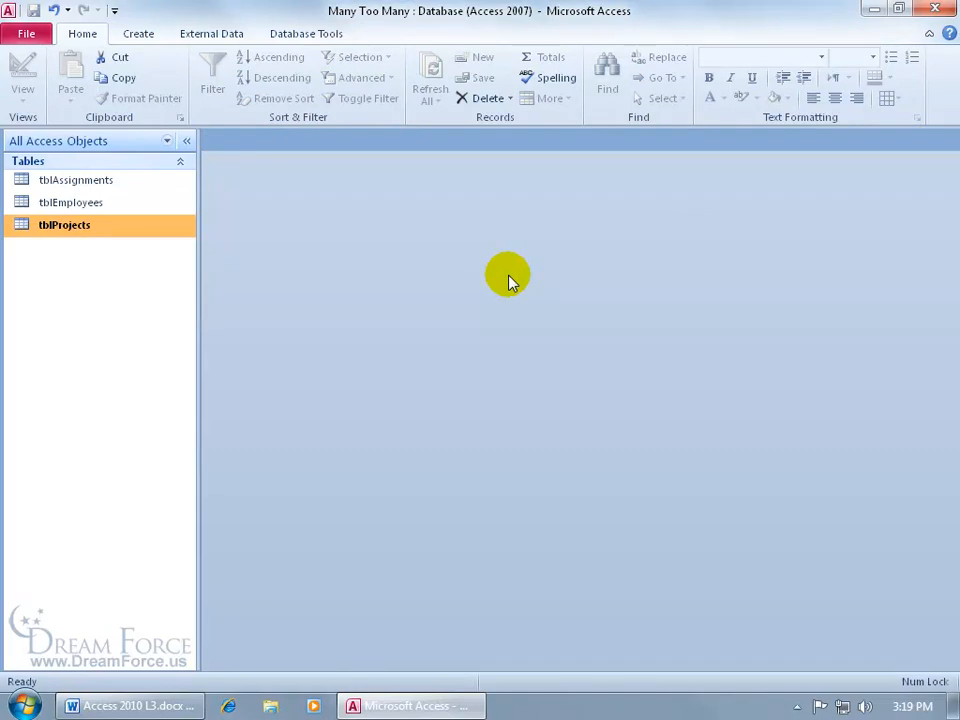
Create a new query in Design view based on the tblEmployees table
{"action": "left_click", "coordinate": [140, 34]}
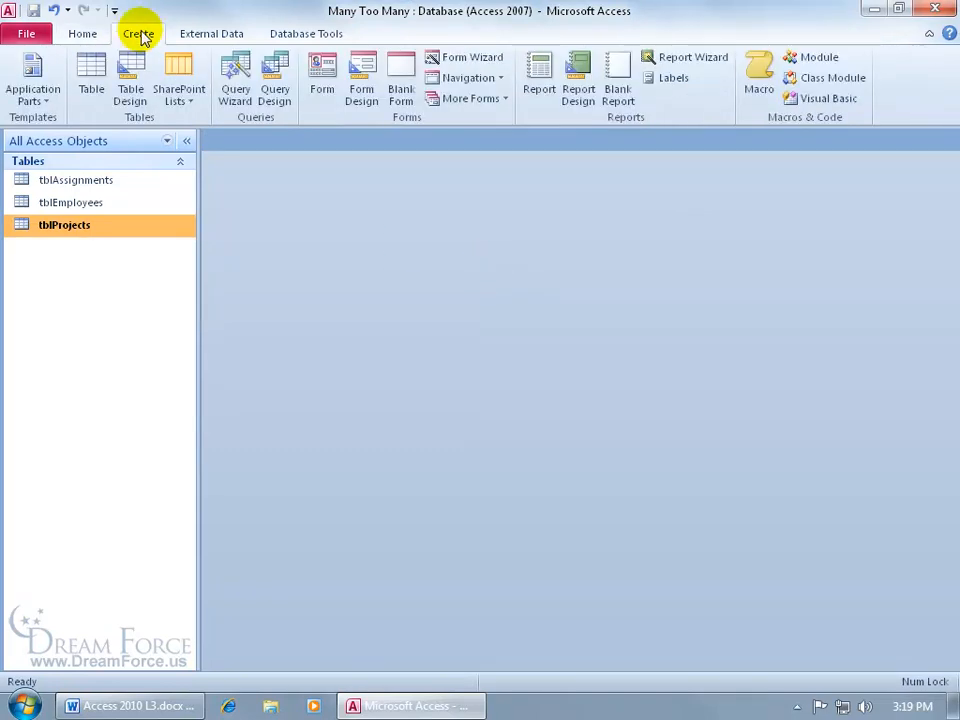
{"action": "left_click", "coordinate": [273, 96]}
{"action": "left_click_drag", "start_coordinate": [428, 411], "coordinate": [444, 235]}
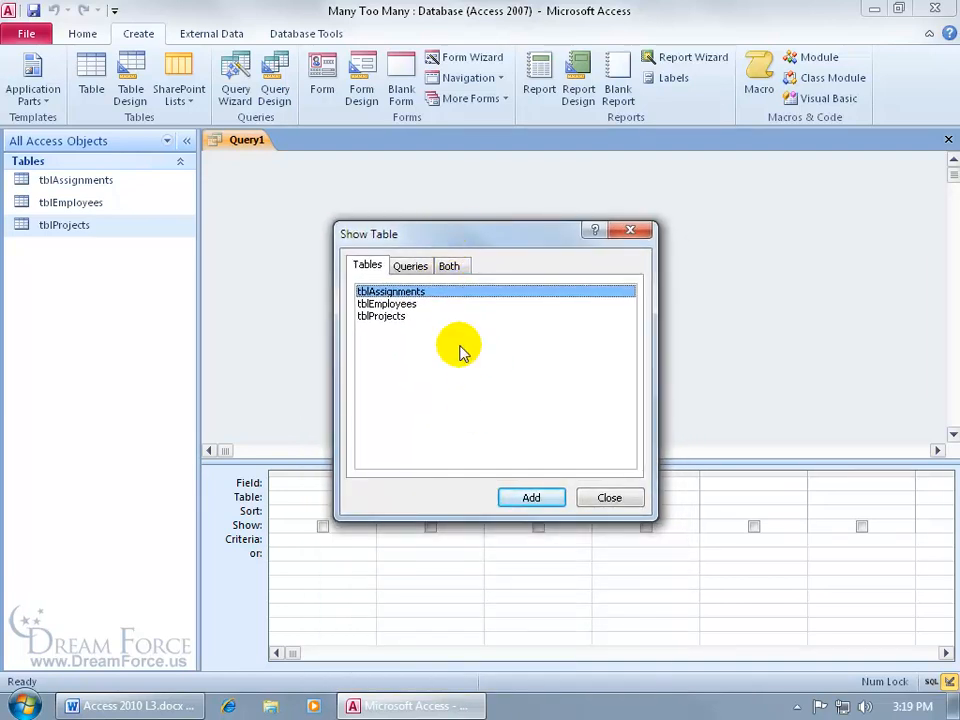
{"action": "left_click", "coordinate": [405, 304]}
{"action": "double_click", "coordinate": [405, 304]}
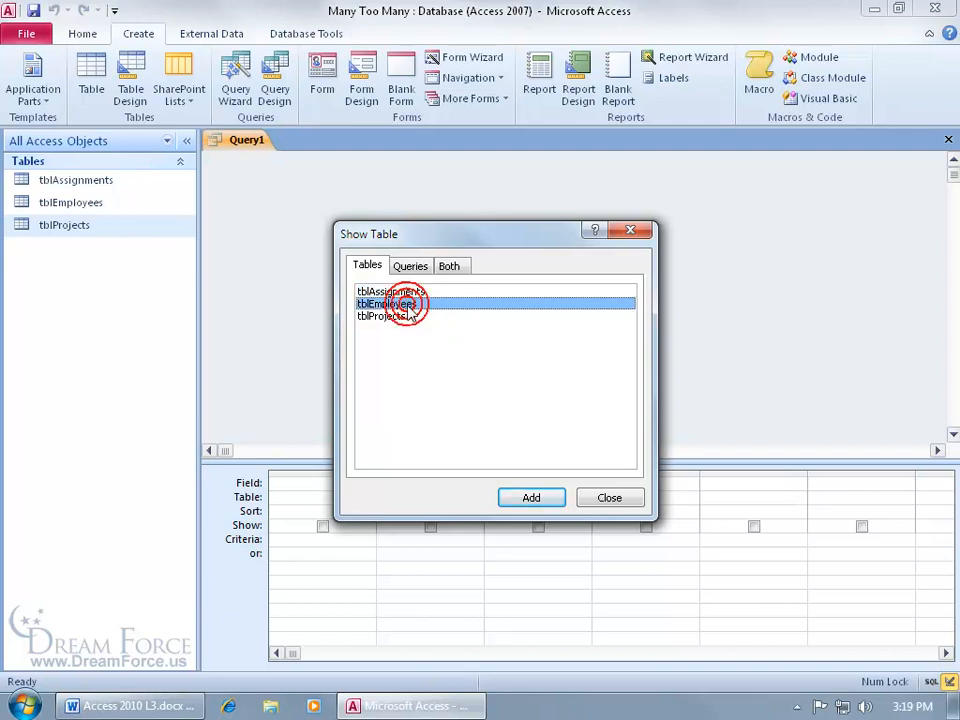
{"action": "left_click", "coordinate": [629, 232]}
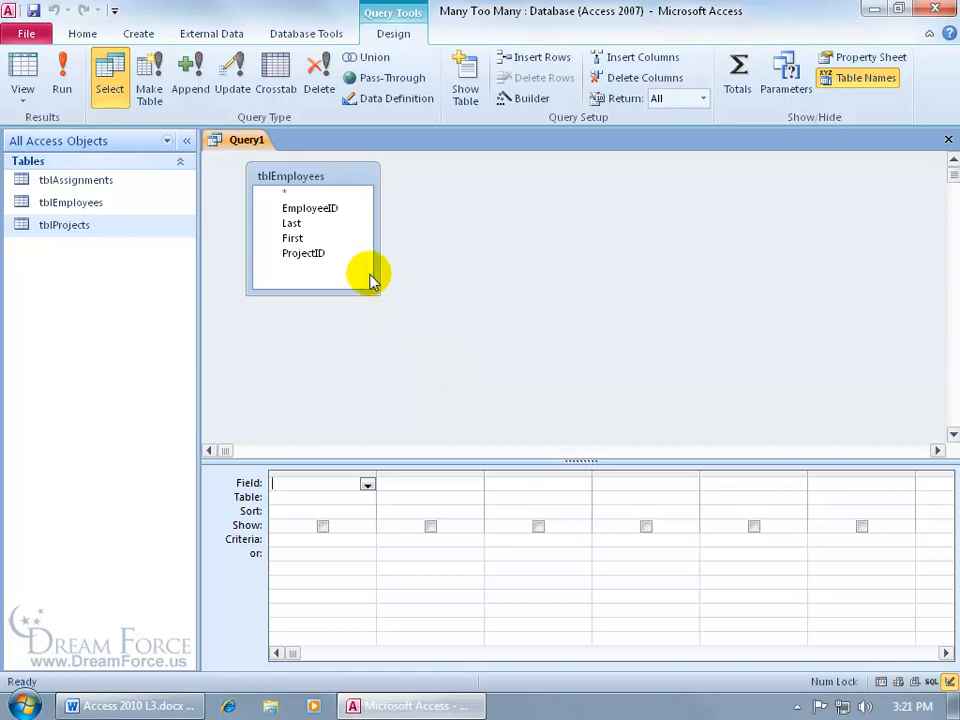
Add the EmployeeID and ProjectID fields to the query and preview its records in Datasheet view
{"action": "left_click", "coordinate": [336, 208]}
{"action": "double_click", "coordinate": [336, 210]}
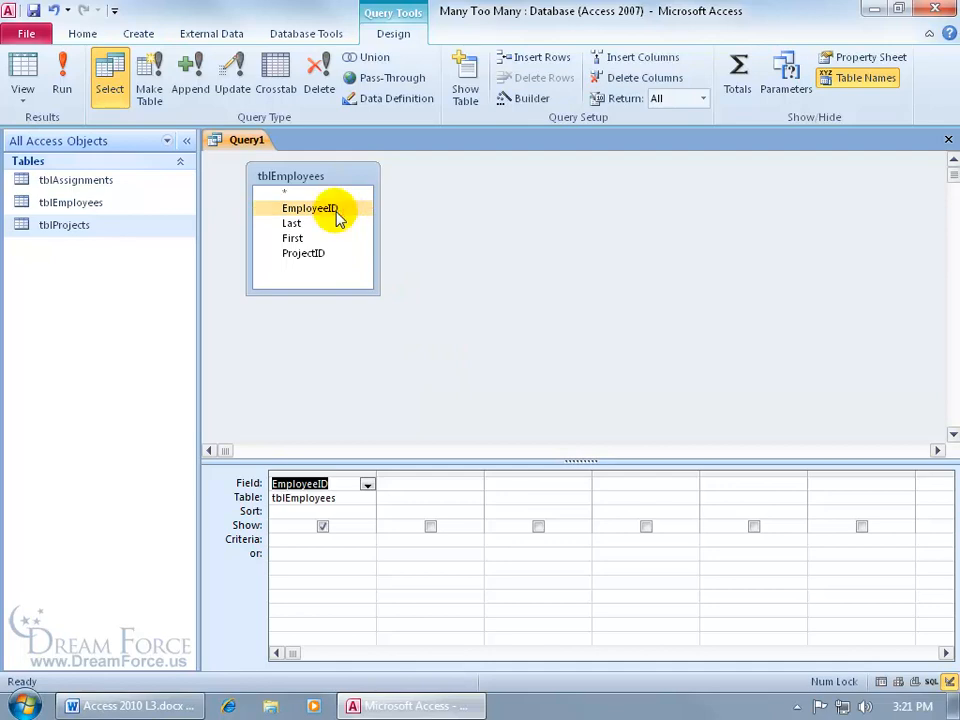
{"action": "double_click", "coordinate": [316, 254]}
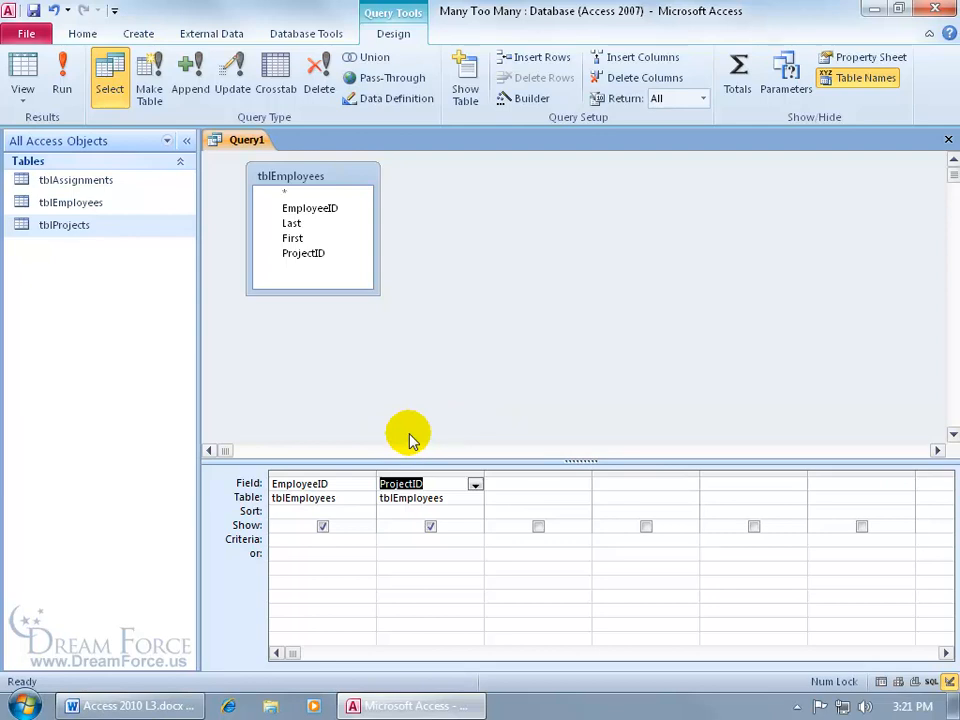
{"action": "left_click", "coordinate": [26, 68]}
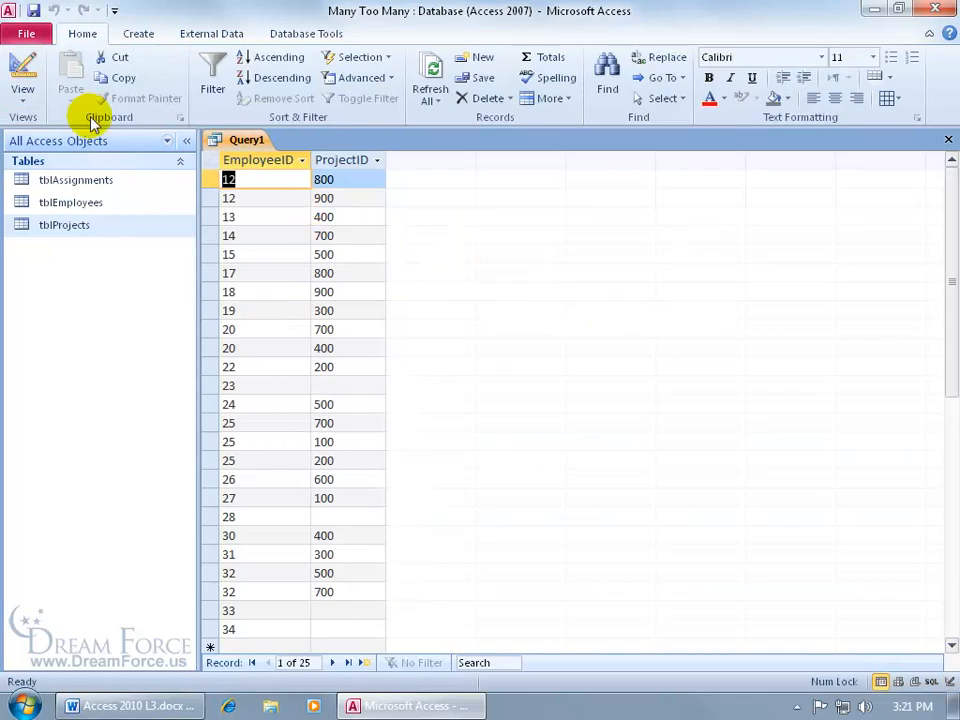
Return the query to Design view and make it an append query that adds to tblAssignments in the current database
{"action": "left_click", "coordinate": [24, 70]}
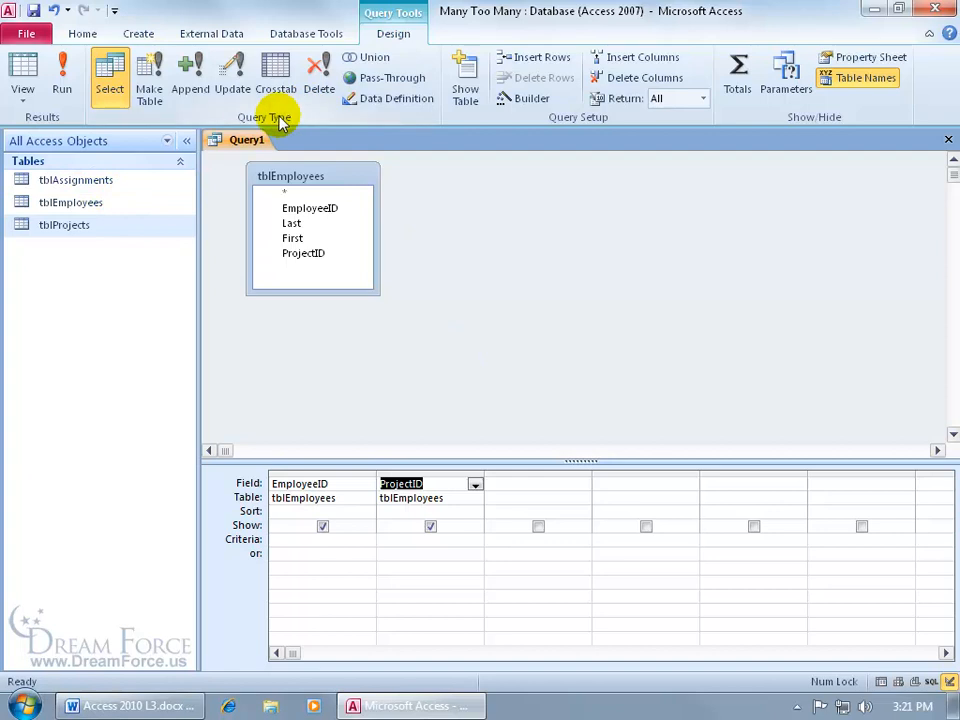
{"action": "left_click", "coordinate": [193, 80]}
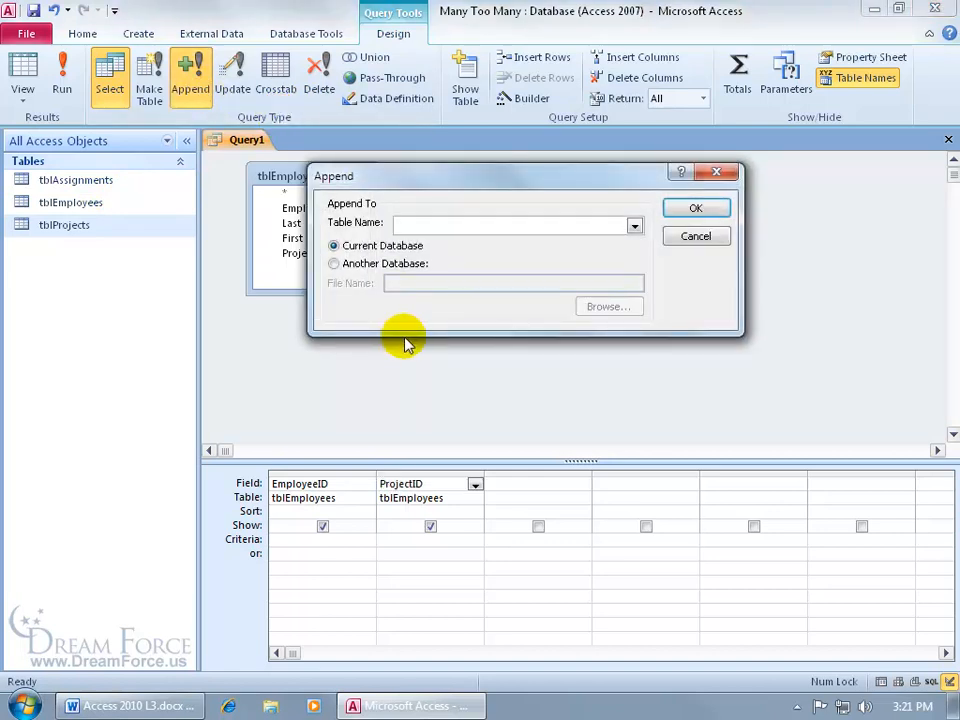
{"action": "left_click", "coordinate": [634, 226]}
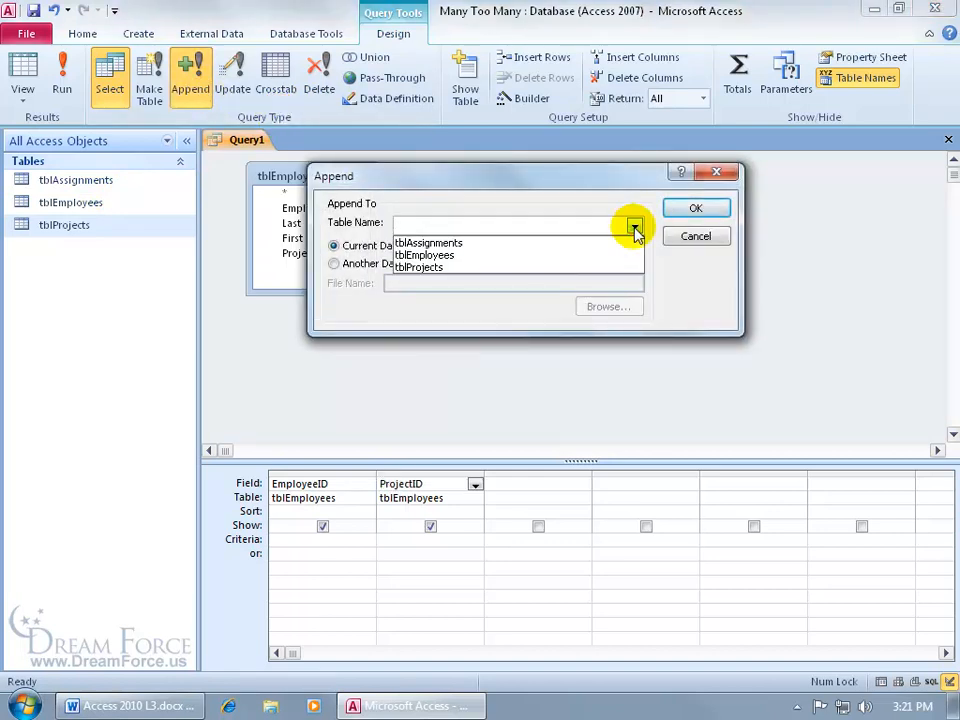
{"action": "left_click", "coordinate": [606, 243]}
{"action": "left_click", "coordinate": [694, 207]}
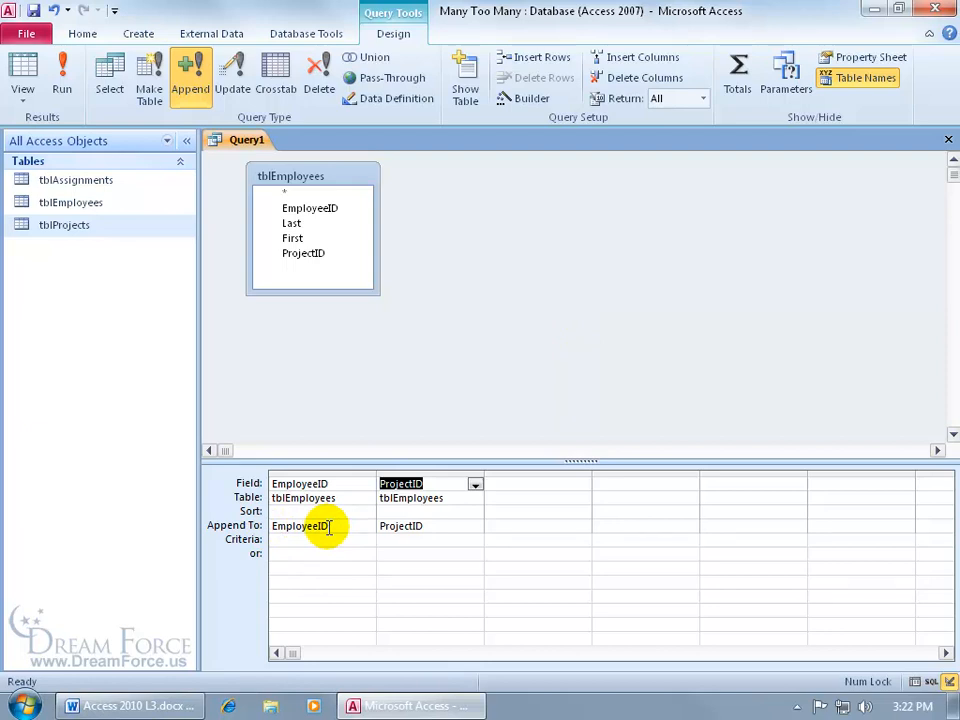
Run the append query, ignoring the key-violation errors, and close the query without saving it
{"action": "left_click", "coordinate": [62, 75]}
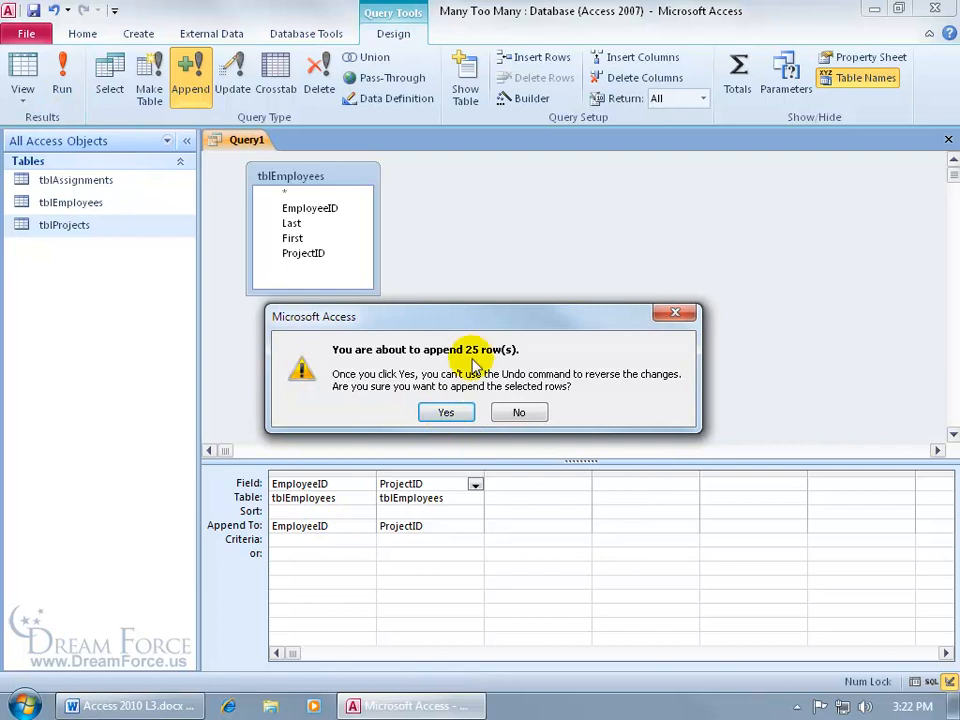
{"action": "left_click", "coordinate": [452, 411]}
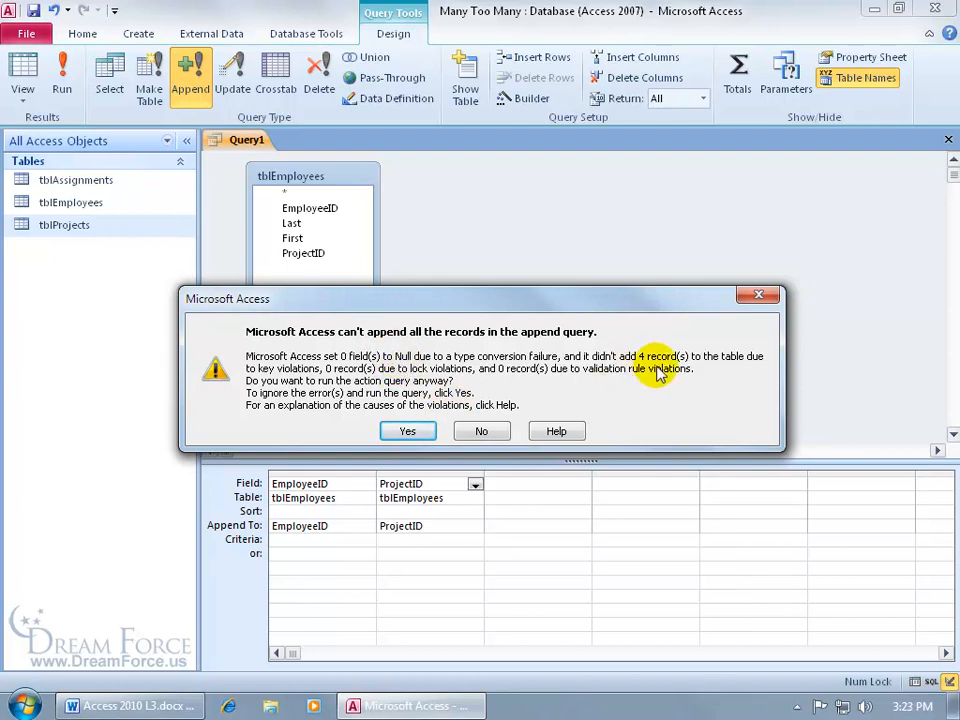
{"action": "left_click", "coordinate": [420, 430]}
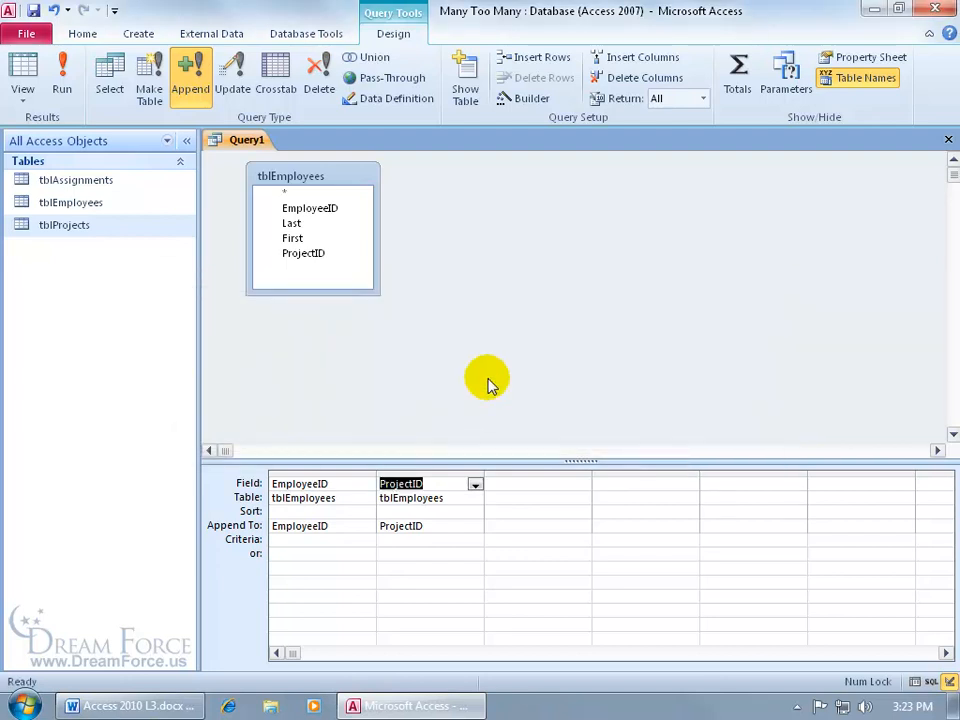
{"action": "left_click", "coordinate": [947, 140]}
{"action": "left_click", "coordinate": [482, 401]}
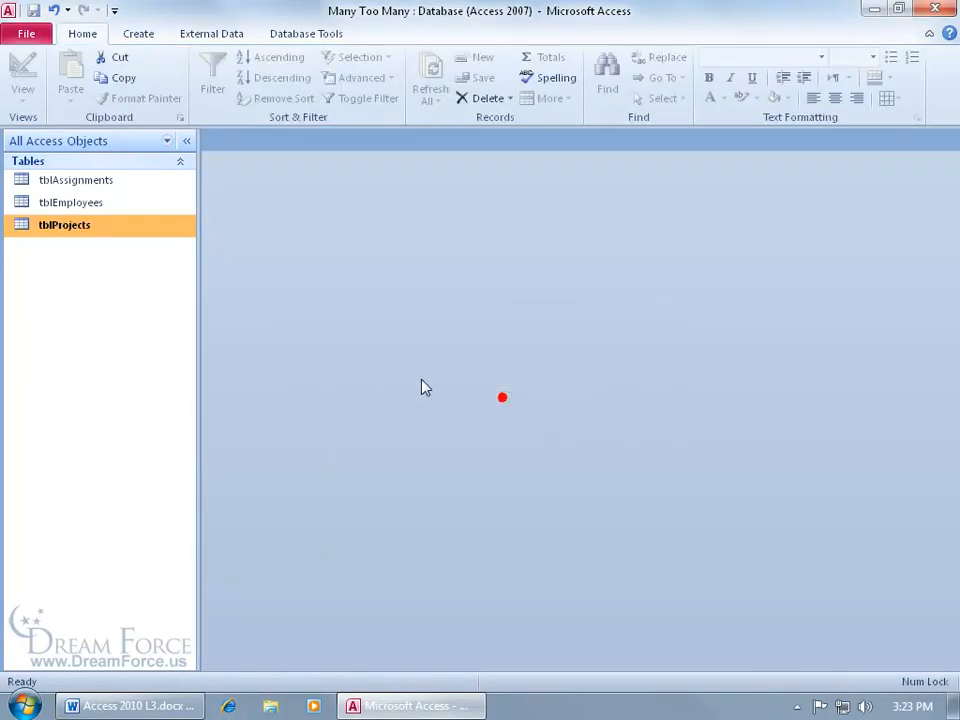
Open tblAssignments and check its appended records against those in tblEmployees, closing tblEmployees when finished
{"action": "double_click", "coordinate": [100, 181]}
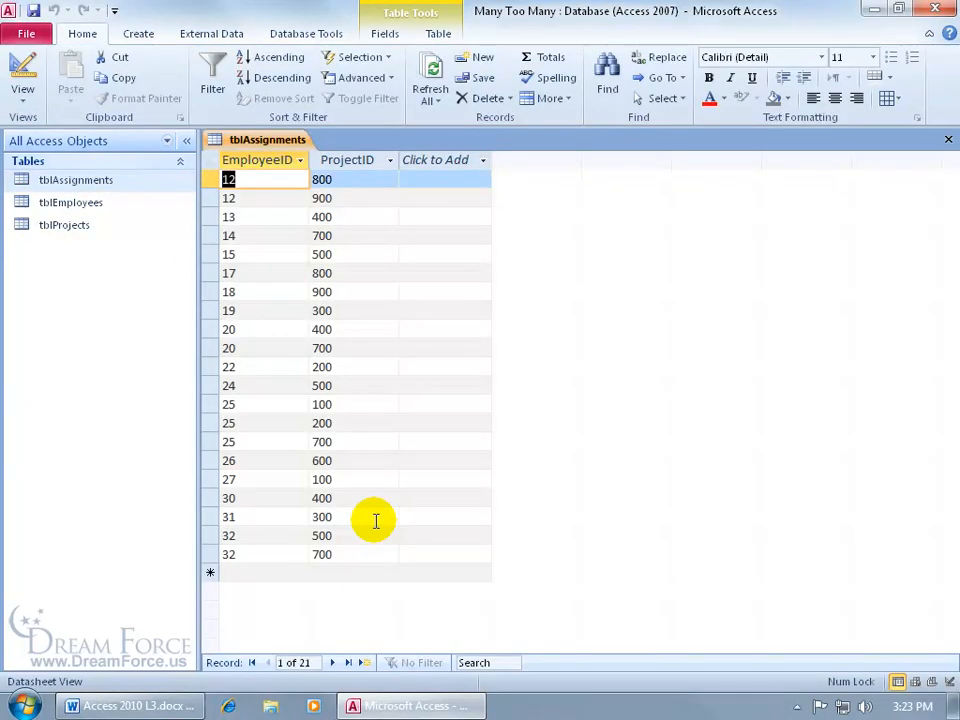
{"action": "double_click", "coordinate": [90, 204]}
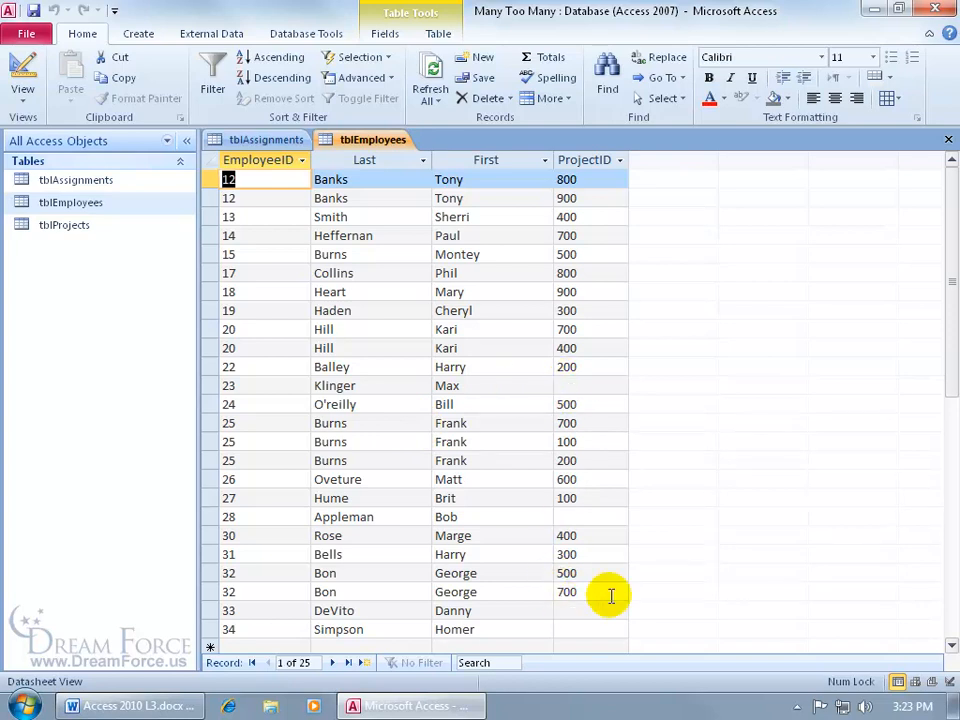
{"action": "left_click", "coordinate": [947, 140]}
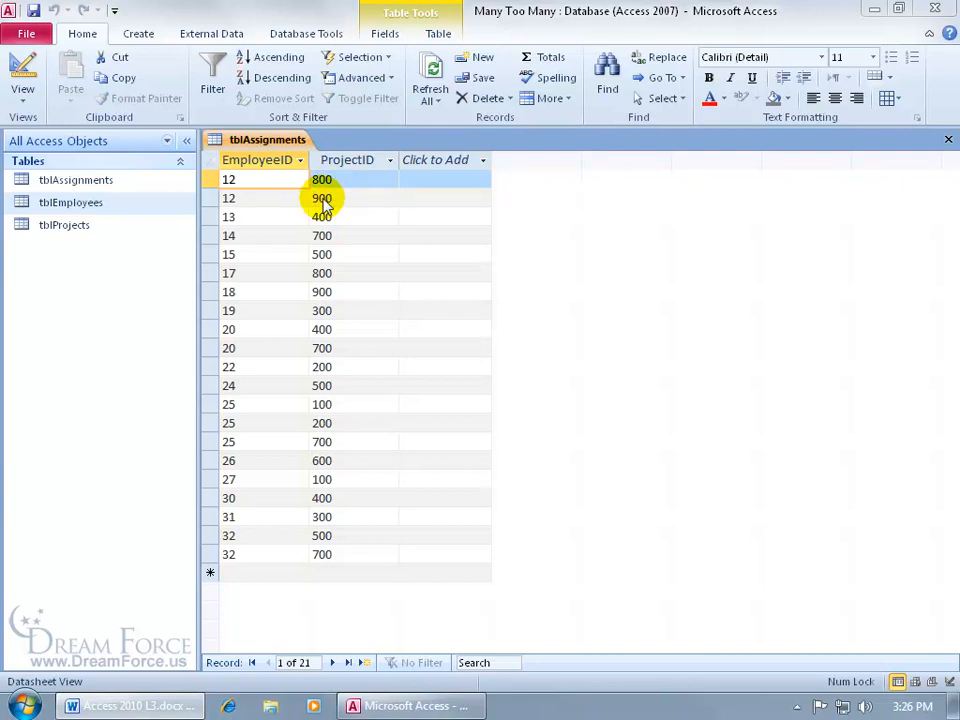
Open tblEmployees and tblProjects alongside tblAssignments and compare the EmployeeID and ProjectID fields across the three tables
{"action": "left_click", "coordinate": [82, 206]}
{"action": "double_click", "coordinate": [82, 206]}
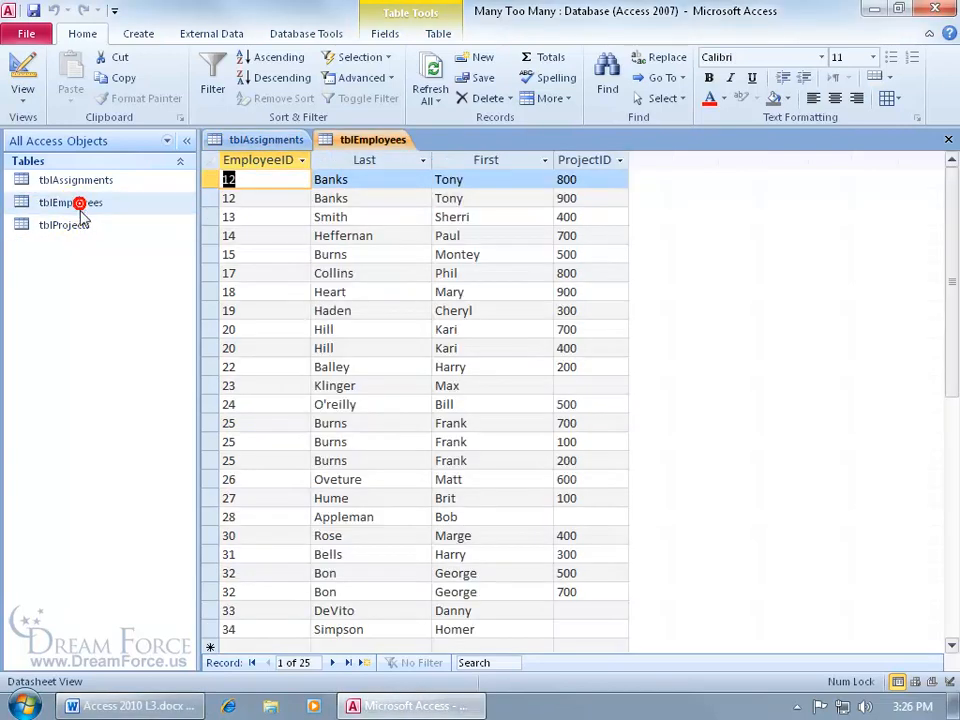
{"action": "left_click", "coordinate": [275, 140]}
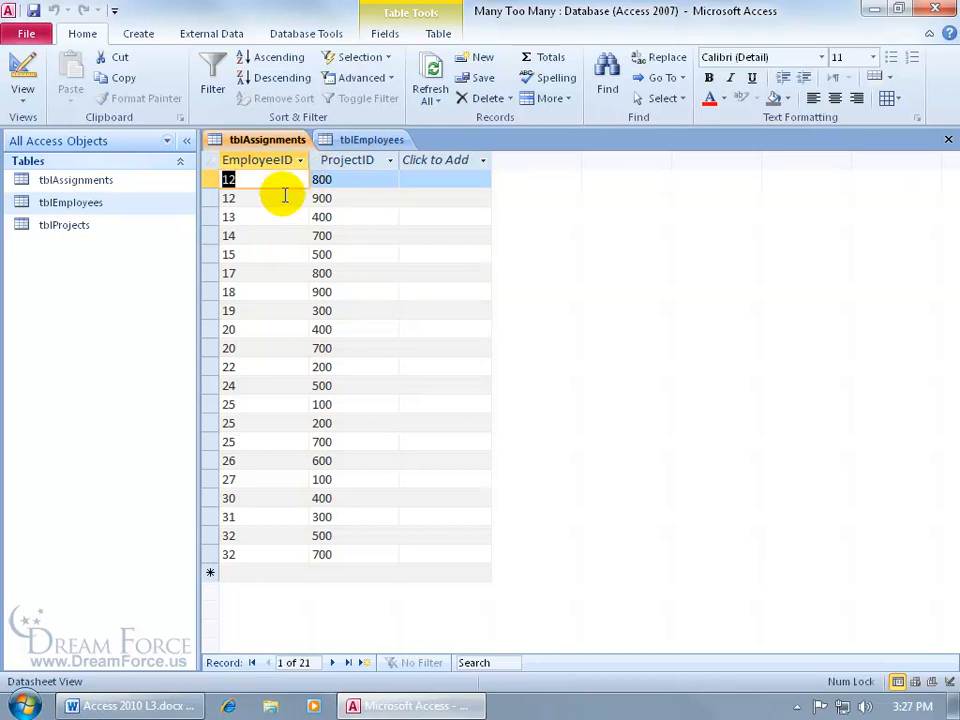
{"action": "left_click", "coordinate": [368, 140]}
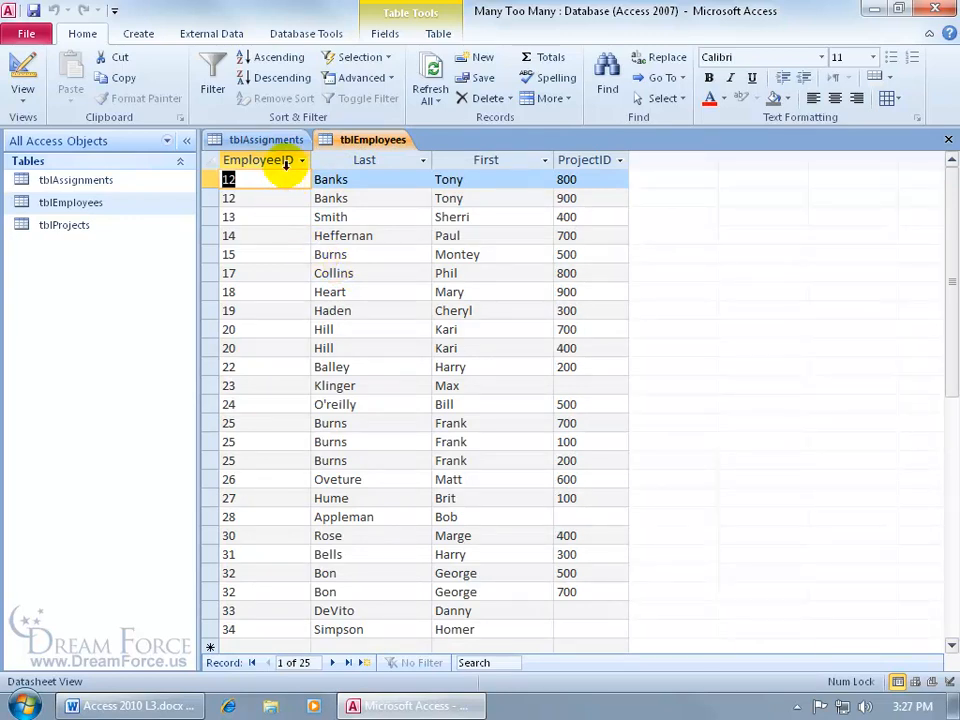
{"action": "double_click", "coordinate": [124, 226]}
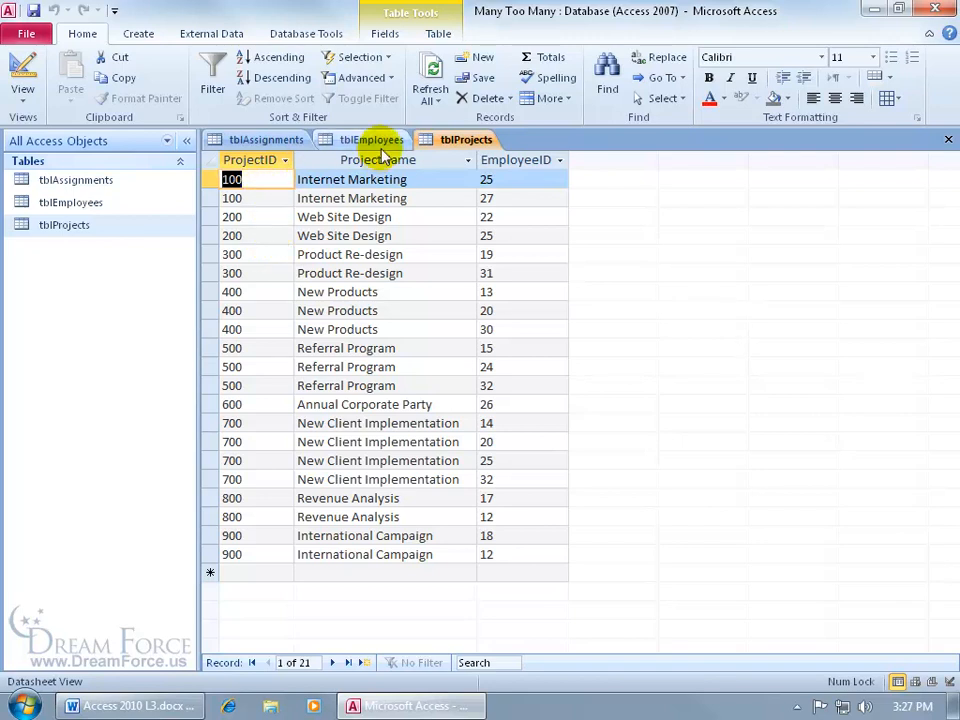
{"action": "left_click", "coordinate": [300, 143]}
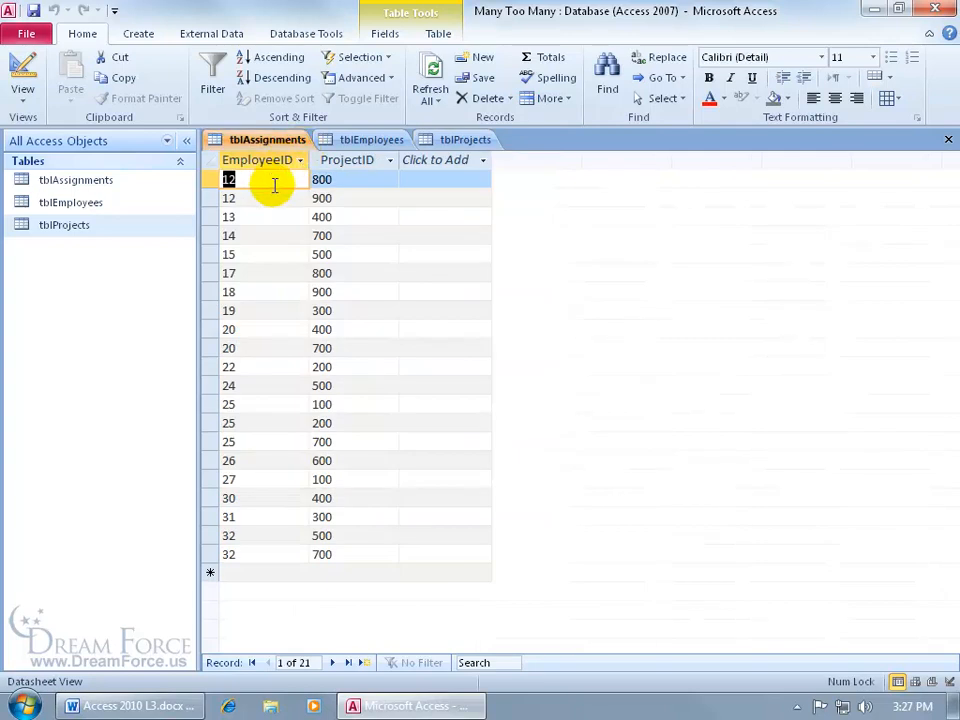